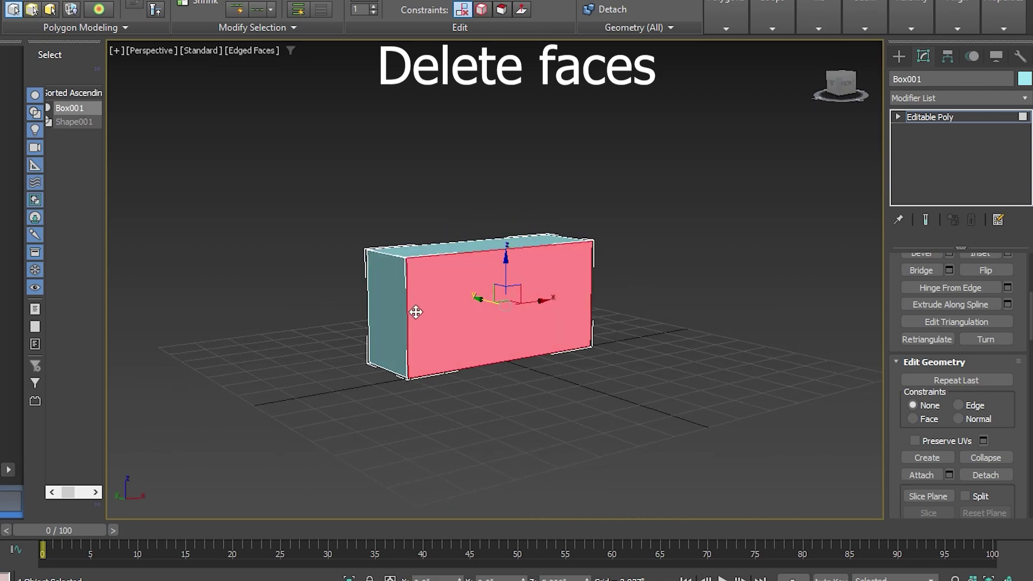
- Delete the box's selected front face and move its rear top edge forward so the back slopes inward toward the top
key("Delete")
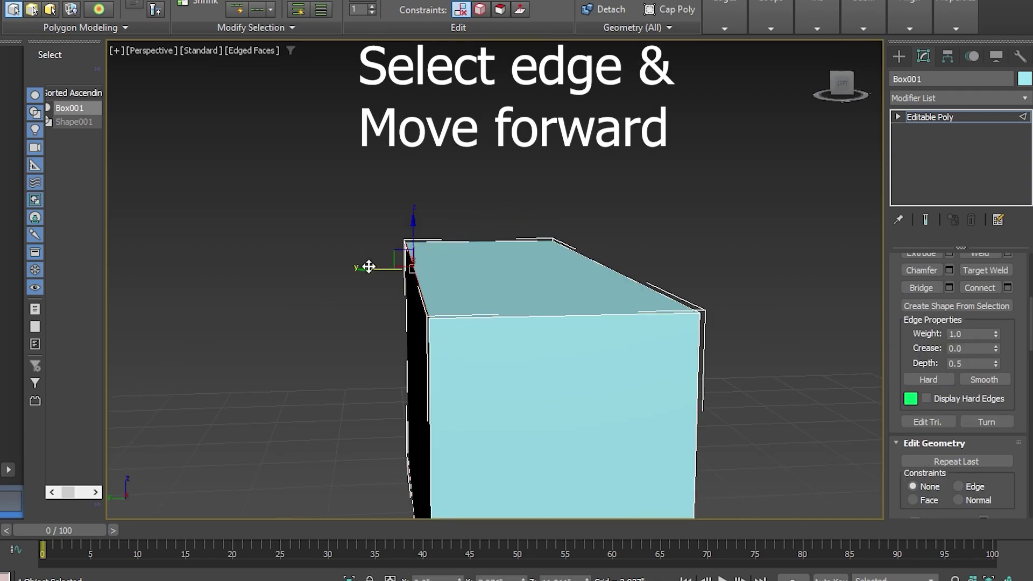
left_click_drag(368, 267, 447, 269)
scroll(448, 270, "down", 5)
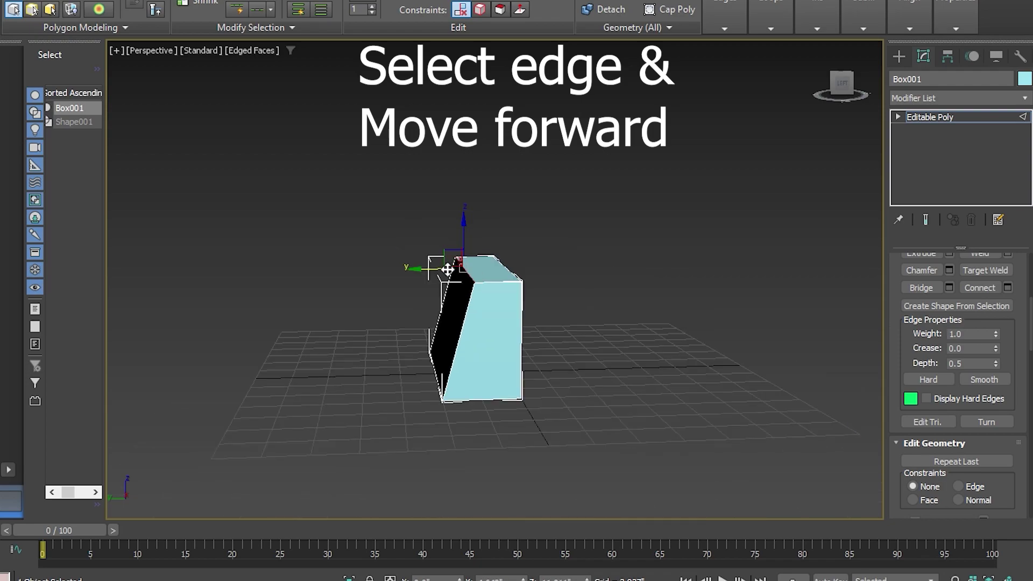
- Select all edges of the open box and create a shape from them for the goal frame
middle_click_drag(447, 269, 706, 397, "alt")
key("ctrl+a")
right_click(470, 295)
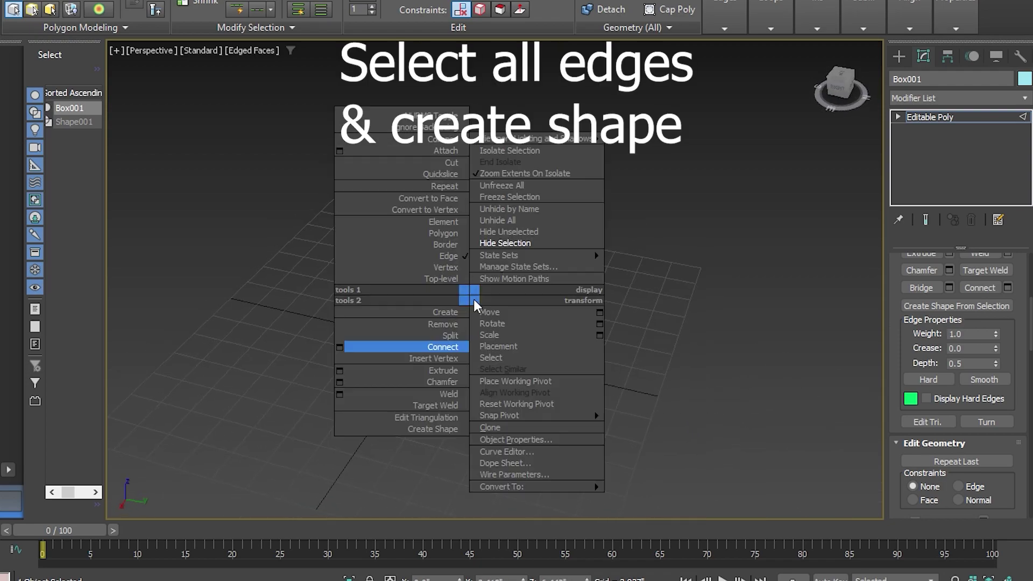
left_click(433, 428)
left_click(371, 204)
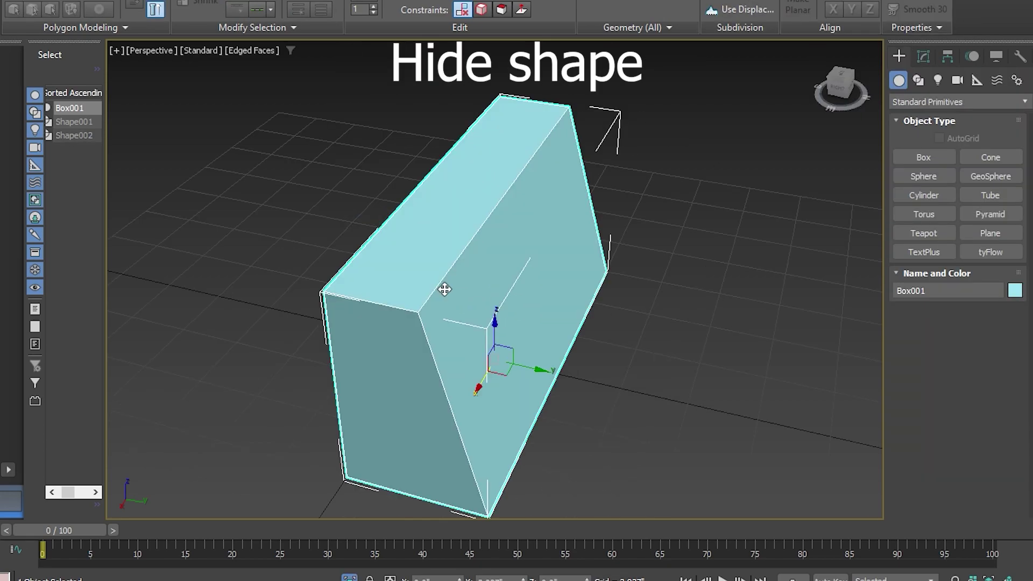
- Select the box's lengthwise edges and connect them with 30 segments
key("2")
middle_click_drag(424, 320, 468, 329, "alt")
middle_click_drag(467, 329, 384, 275)
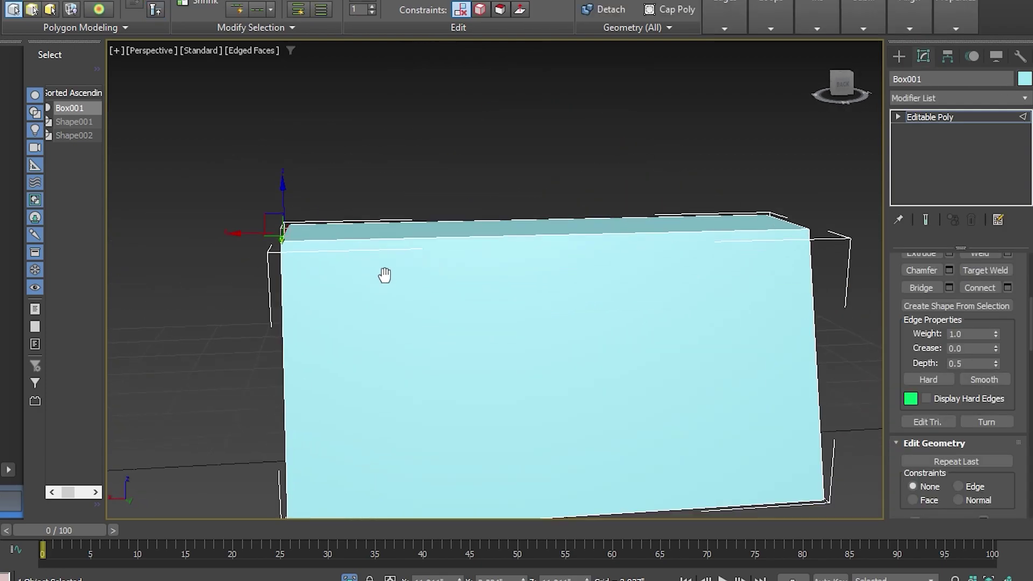
left_click_drag(450, 178, 566, 549)
middle_click_drag(522, 357, 535, 308)
right_click(535, 308)
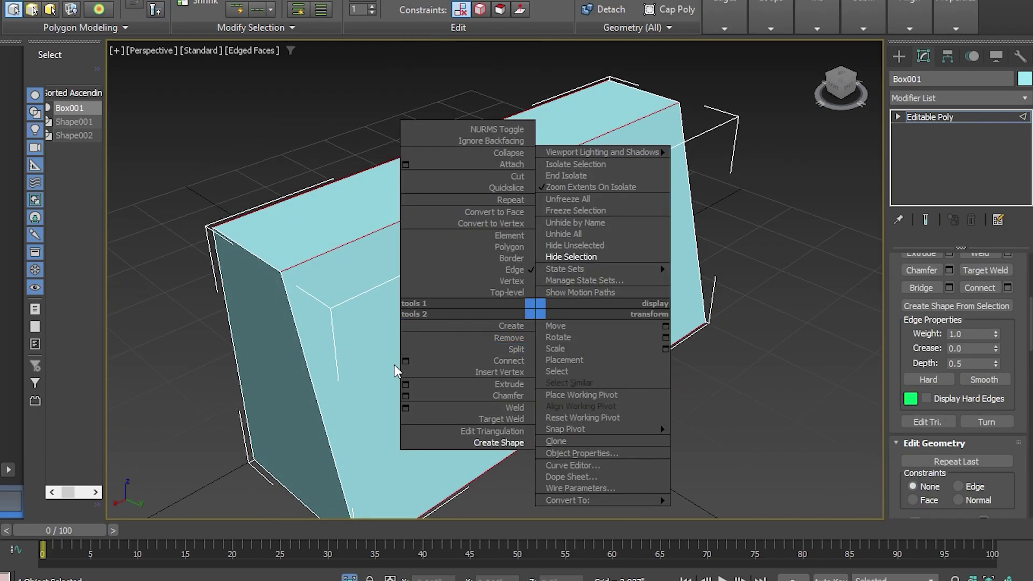
left_click(405, 360)
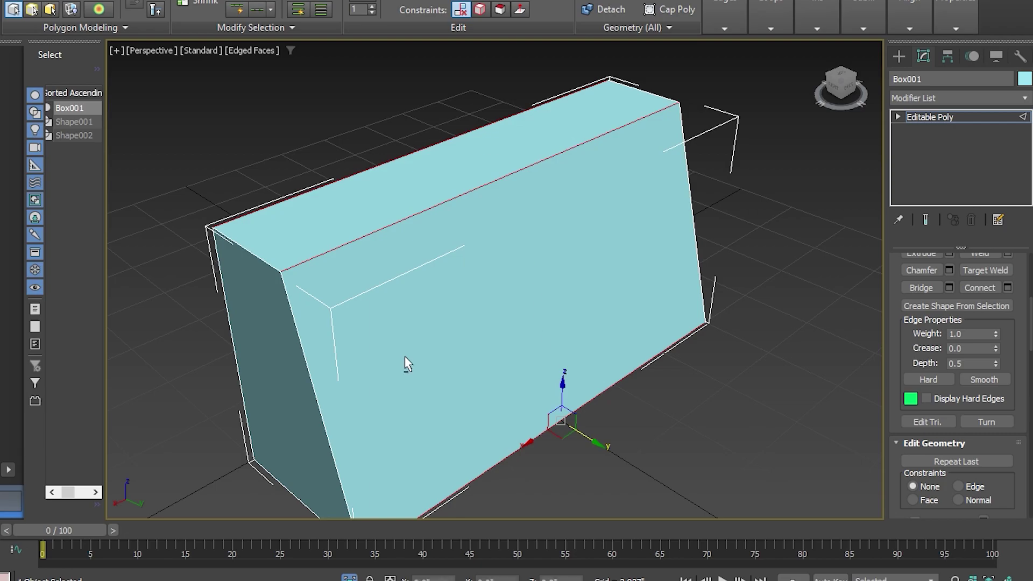
type("30")
key("Return")
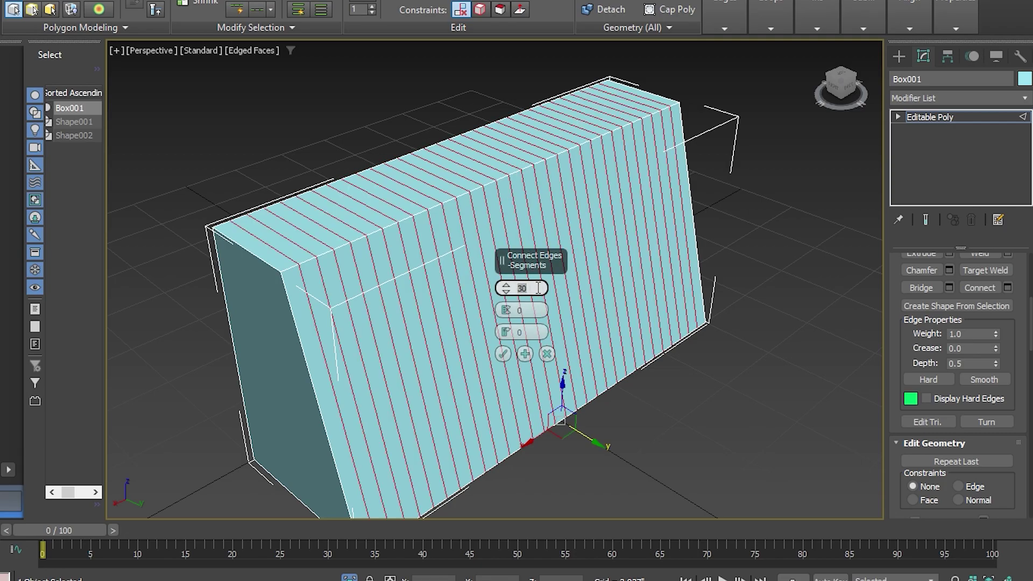
left_click(502, 356)
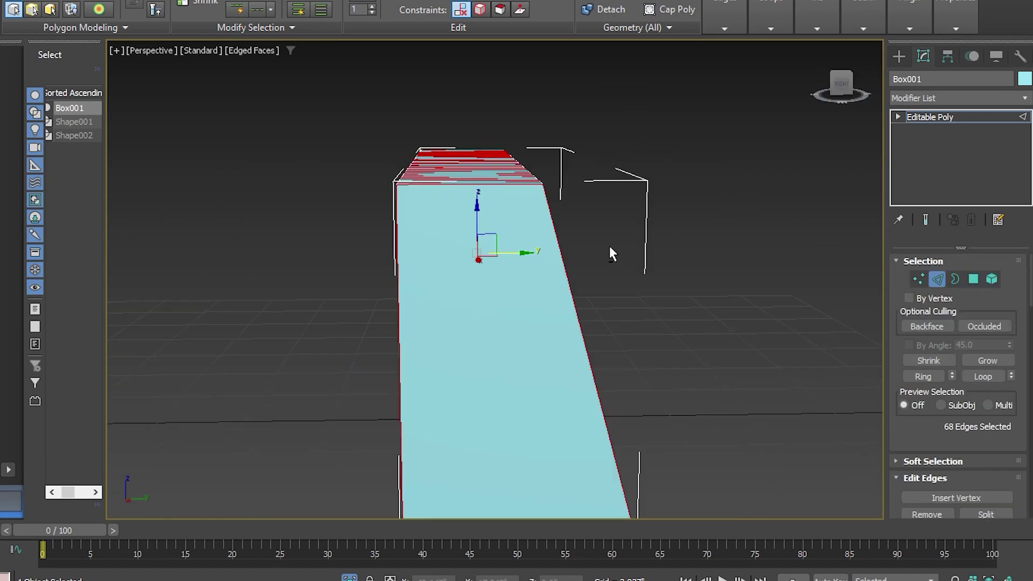
- Select the upright edges along the back and sides and connect them with 20 segments
middle_click_drag(411, 266, 407, 240, "alt")
left_click_drag(329, 233, 669, 221)
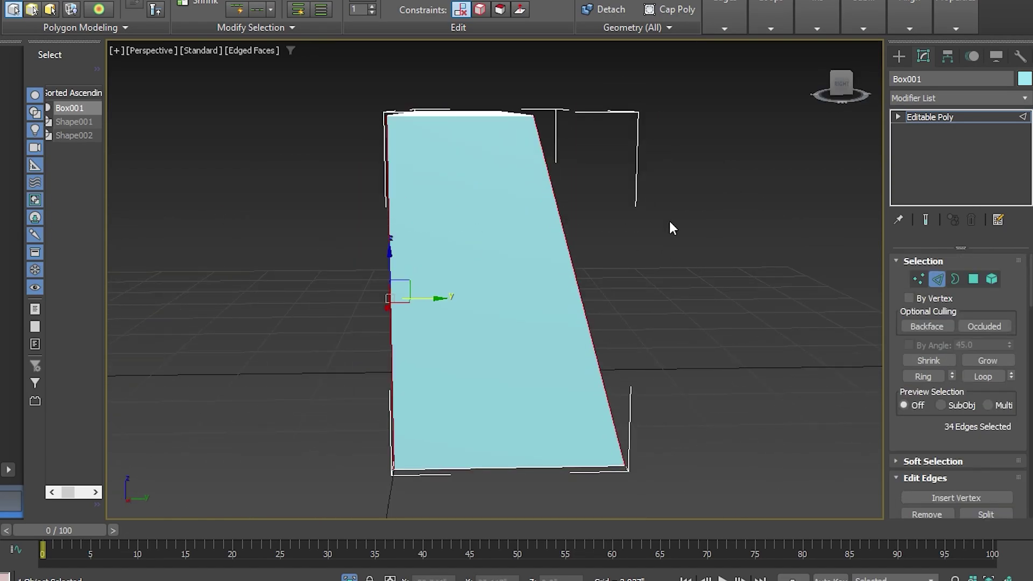
middle_click_drag(669, 221, 580, 235, "alt")
right_click(581, 235)
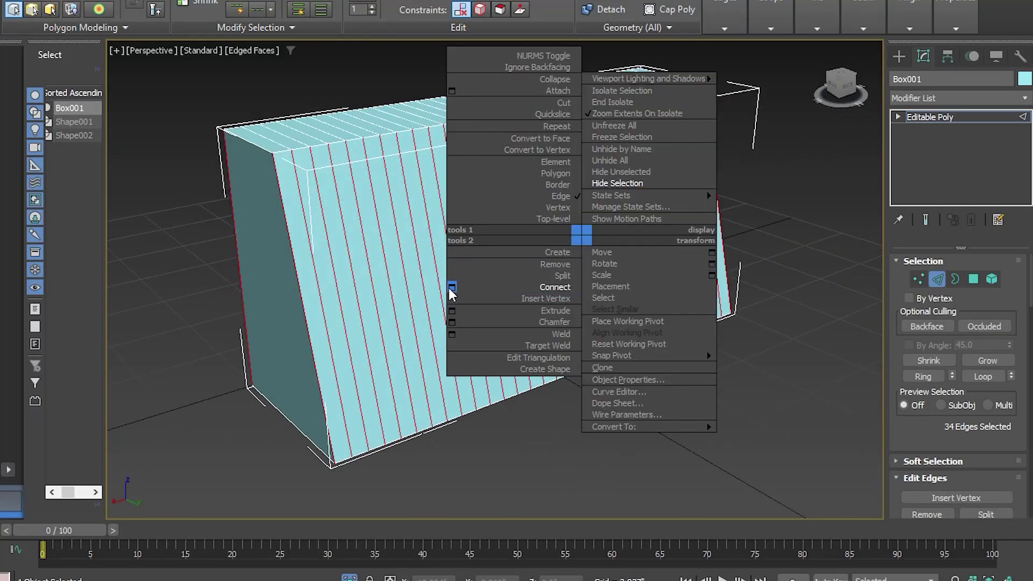
left_click(451, 287)
scroll(536, 287, "up", 5)
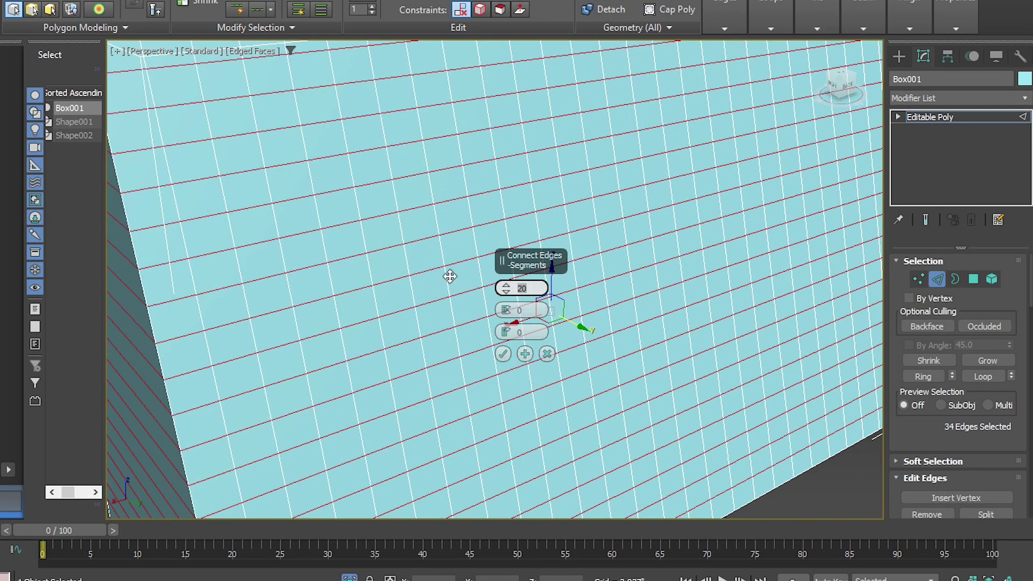
scroll(445, 277, "down", 5)
left_click(502, 353)
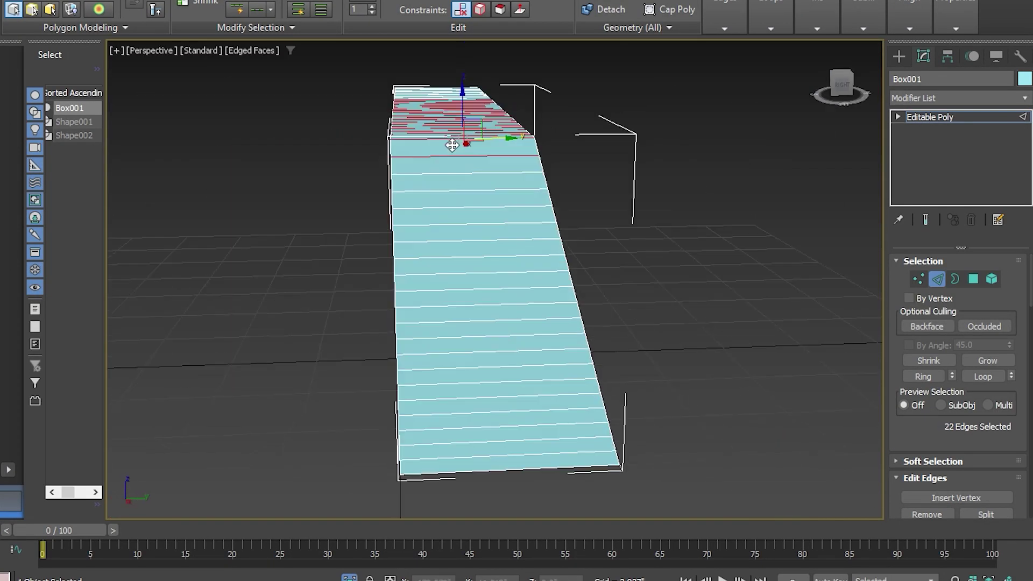
- Select the ring of front-to-back edges across the top and sides and connect them with 10 segments
middle_click_drag(451, 145, 453, 180, "alt")
scroll(454, 181, "down", 3)
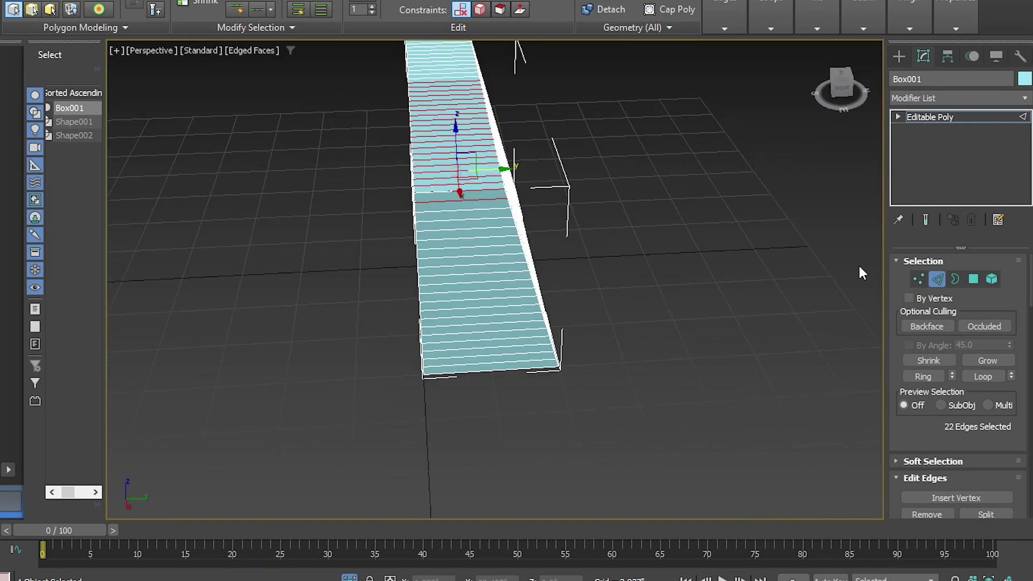
left_click(922, 372)
middle_click_drag(465, 280, 707, 280, "alt")
right_click(569, 215)
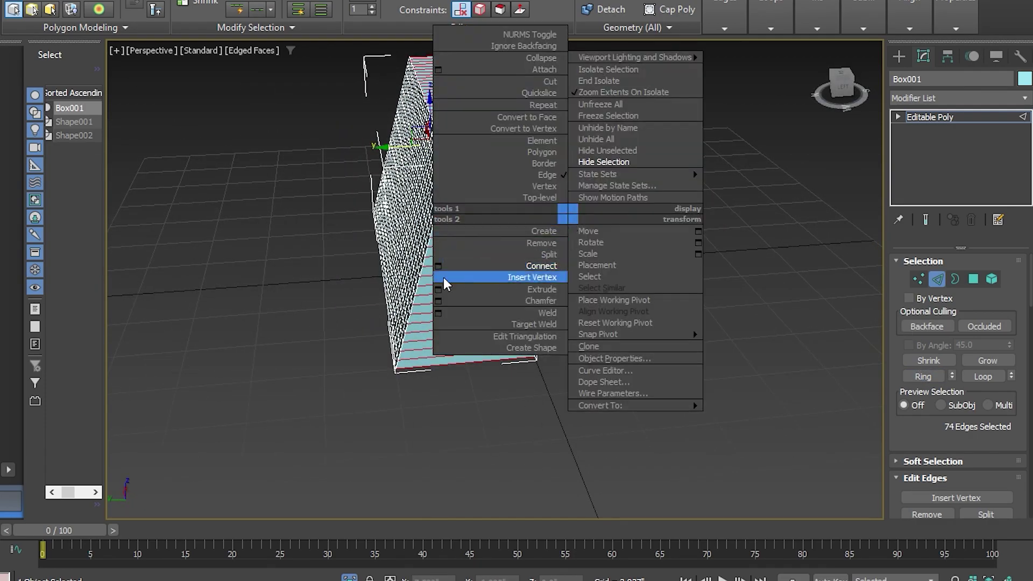
left_click(437, 265)
scroll(456, 202, "up", 6)
middle_click_drag(510, 170, 485, 315)
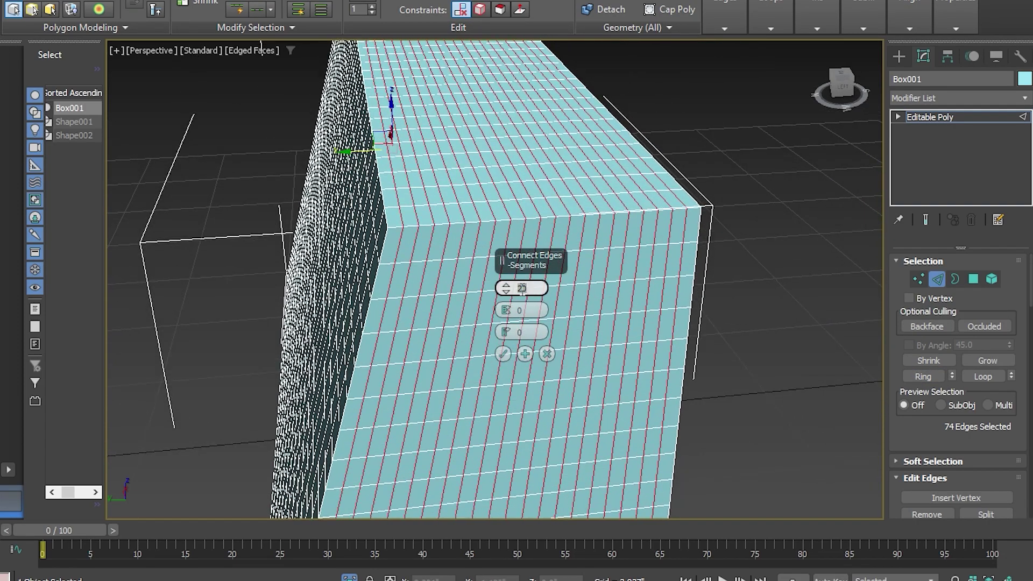
type("15")
key("Return")
type("10")
key("Return")
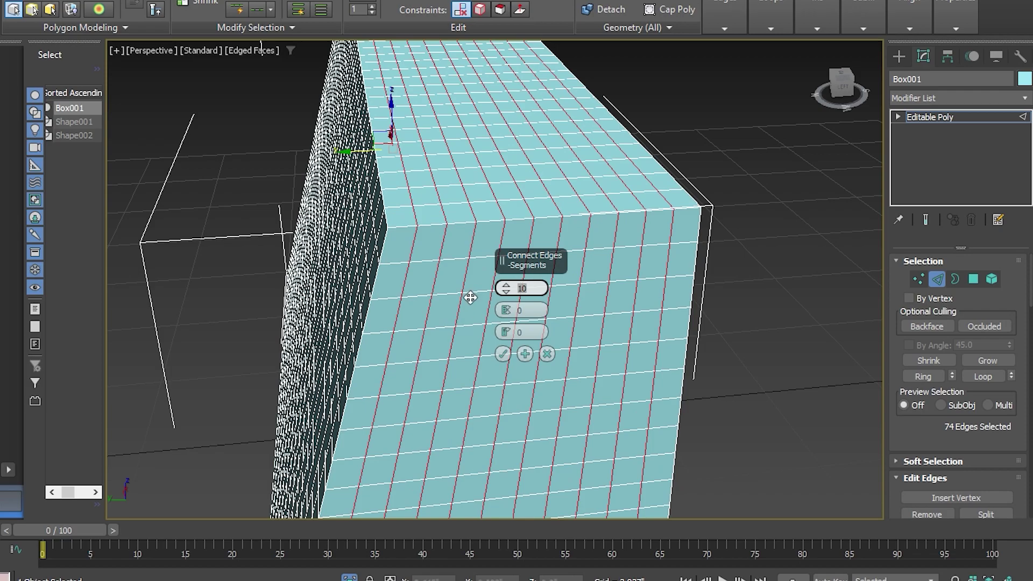
left_click(500, 355)
- Select all edges of the subdivided box and create a shape from them for the net
scroll(500, 351, "down", 5)
middle_click_drag(503, 353, 482, 350, "alt")
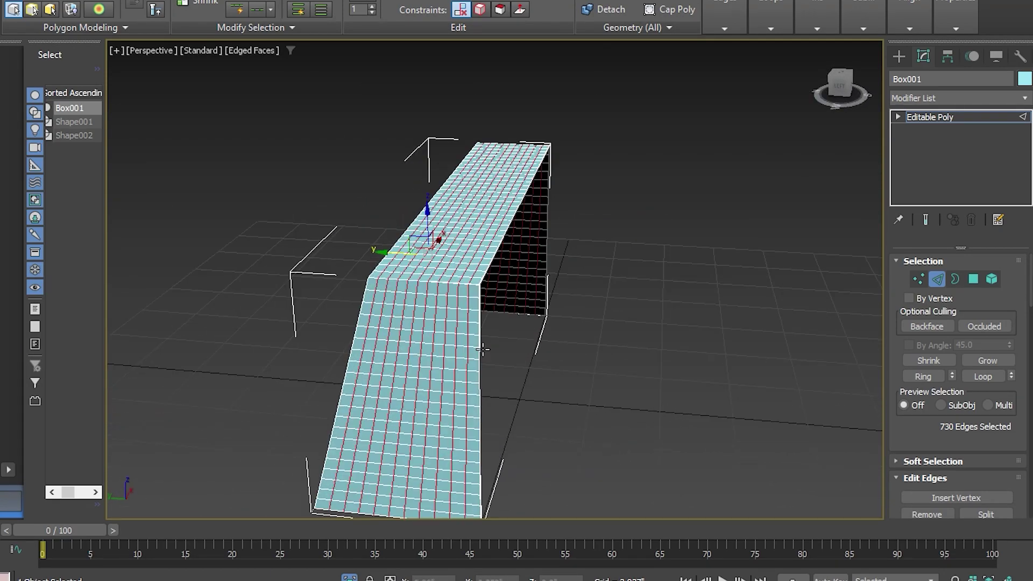
key("ctrl+a")
right_click(405, 265)
left_click(344, 389)
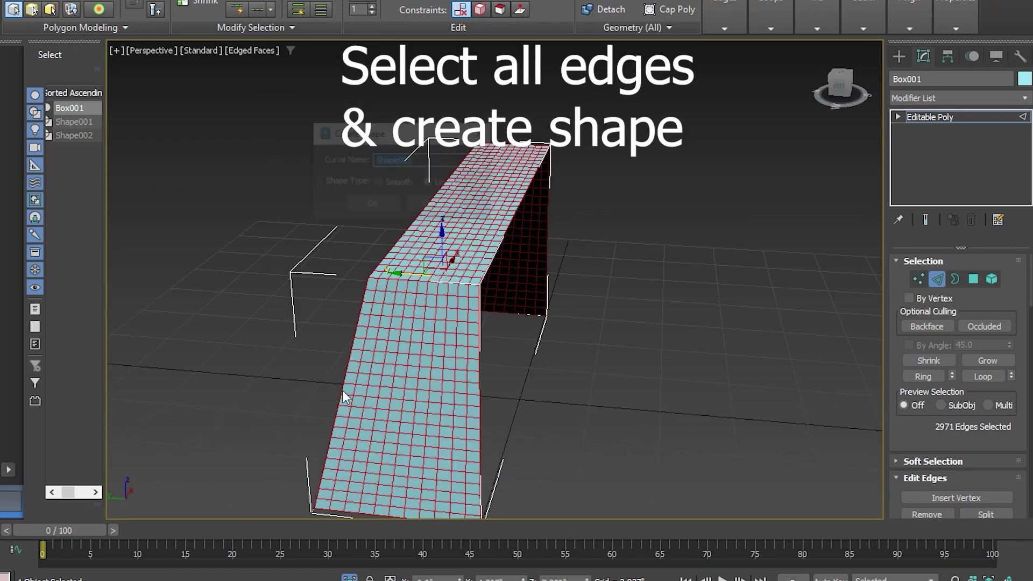
left_click(370, 210)
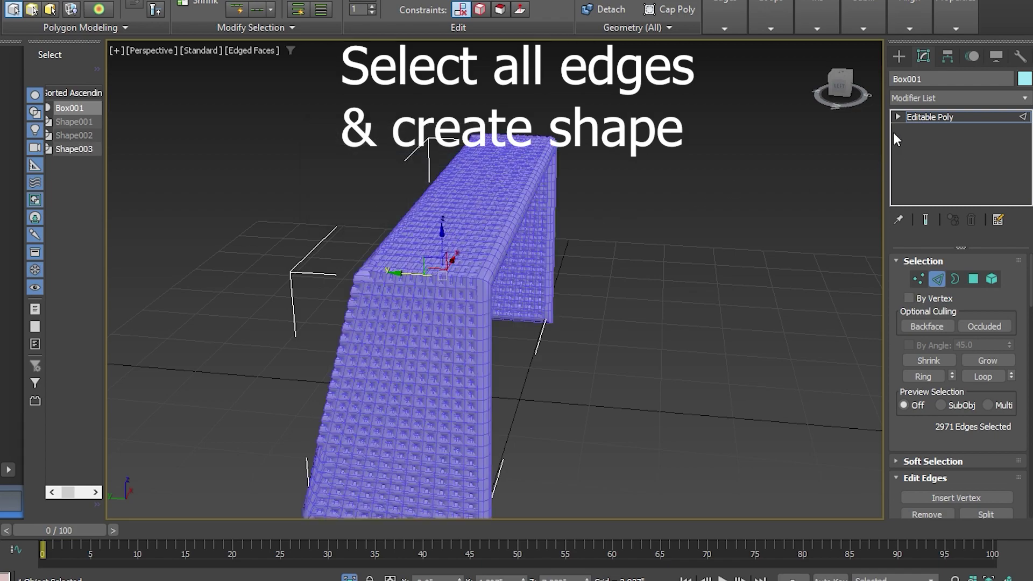
left_click(897, 57)
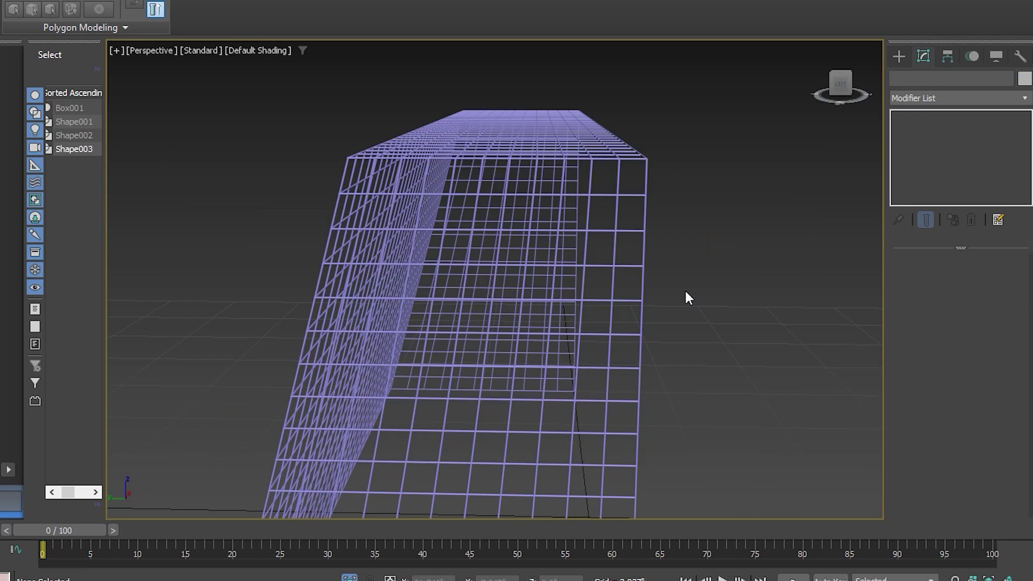
- Select the net shape and set its object color to white
middle_click_drag(684, 289, 562, 285, "alt")
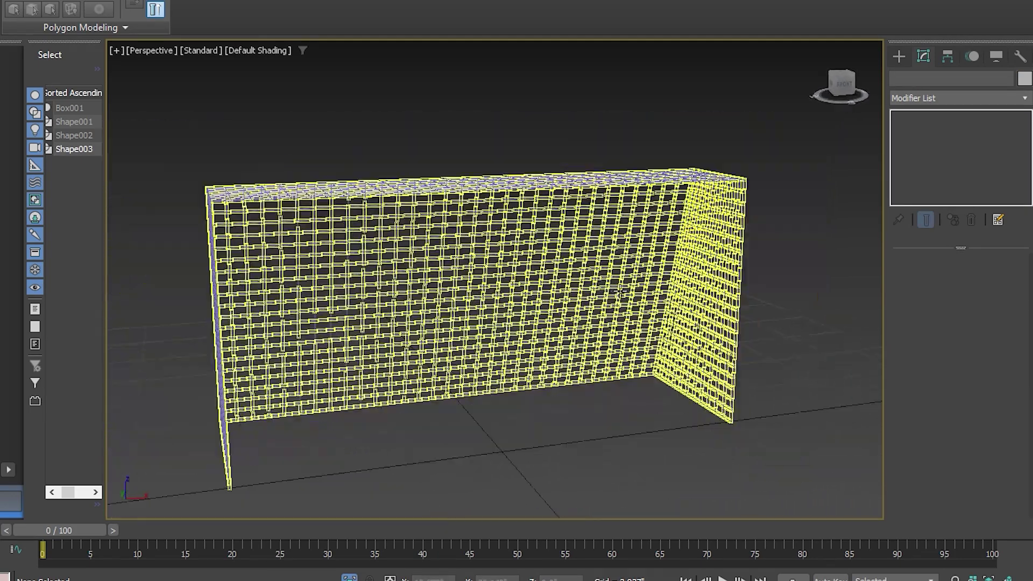
left_click(624, 290)
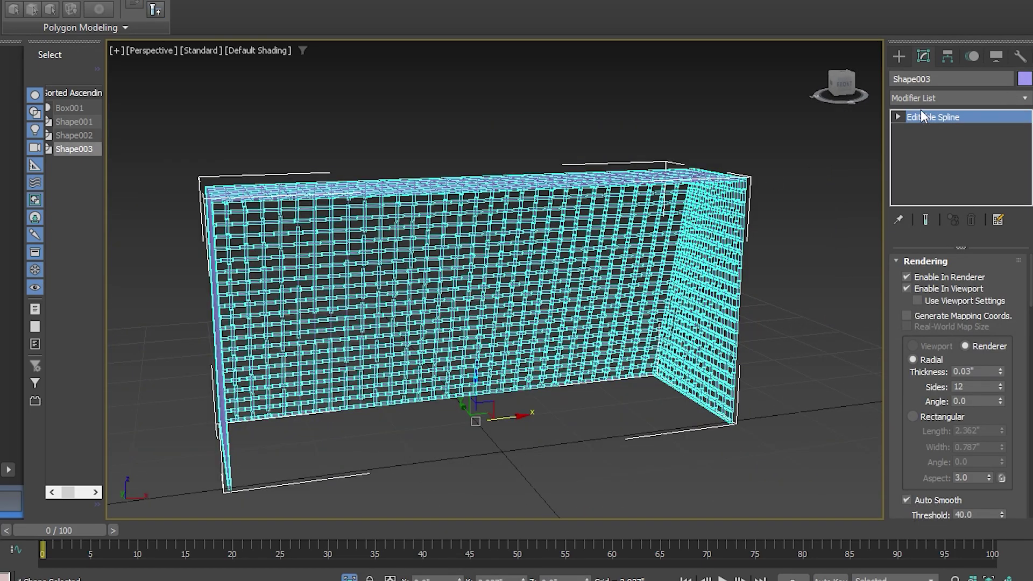
left_click(1024, 79)
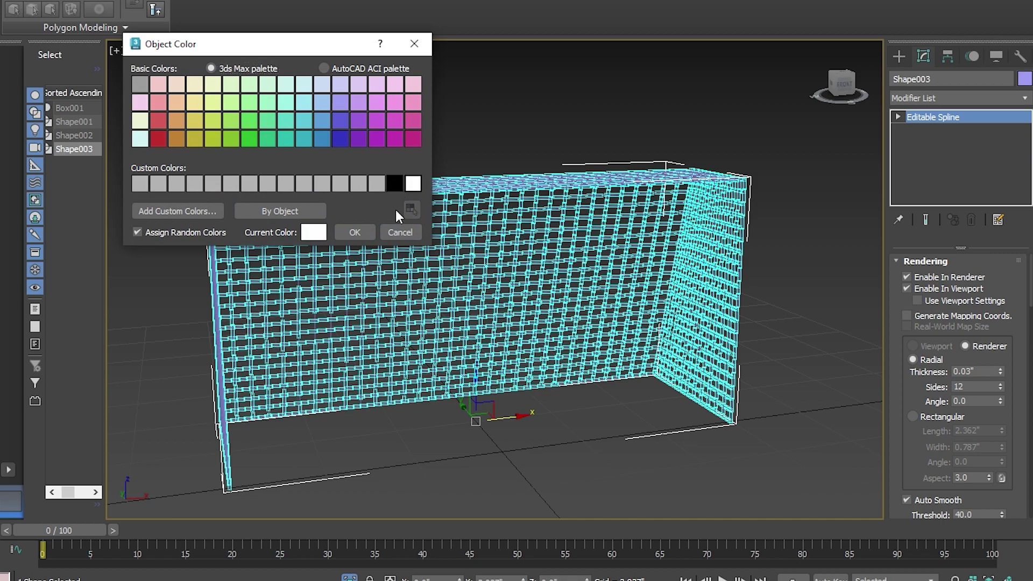
left_click(355, 232)
- Apply a Skin Wrap modifier to the net shape and add Box001 as its wrapping object
left_click(906, 95)
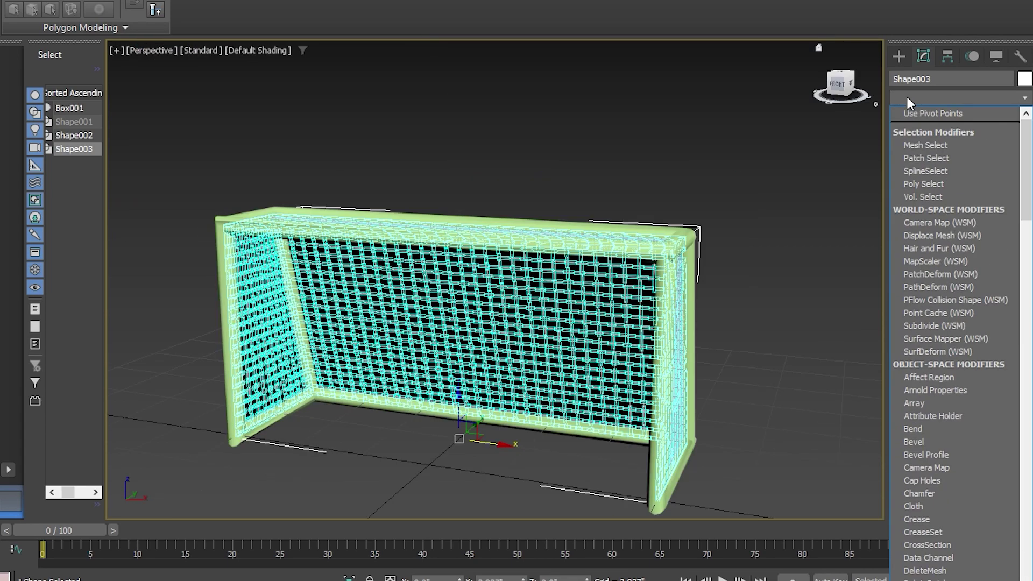
key("s")
key("k")
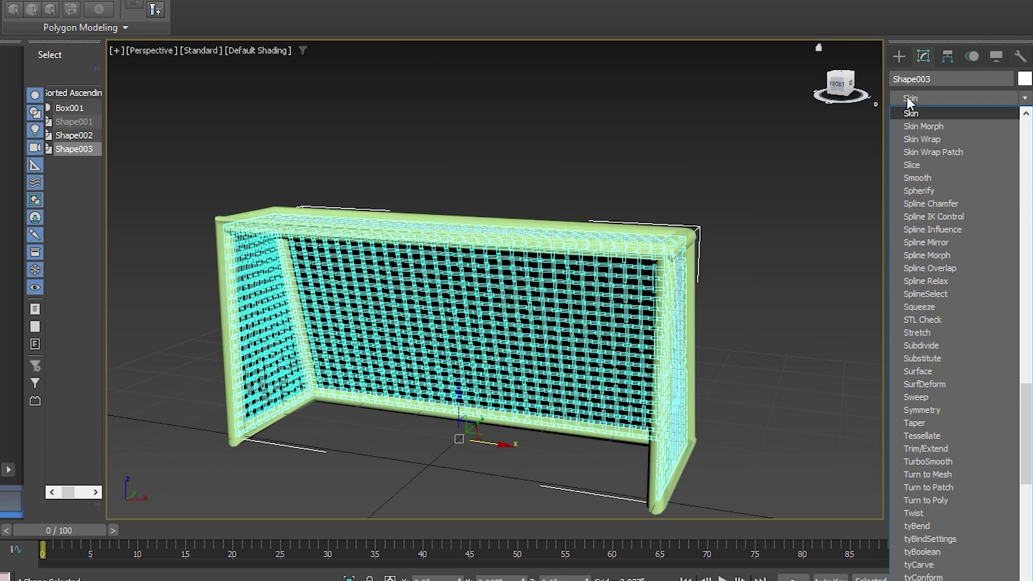
left_click(917, 138)
left_click(938, 381)
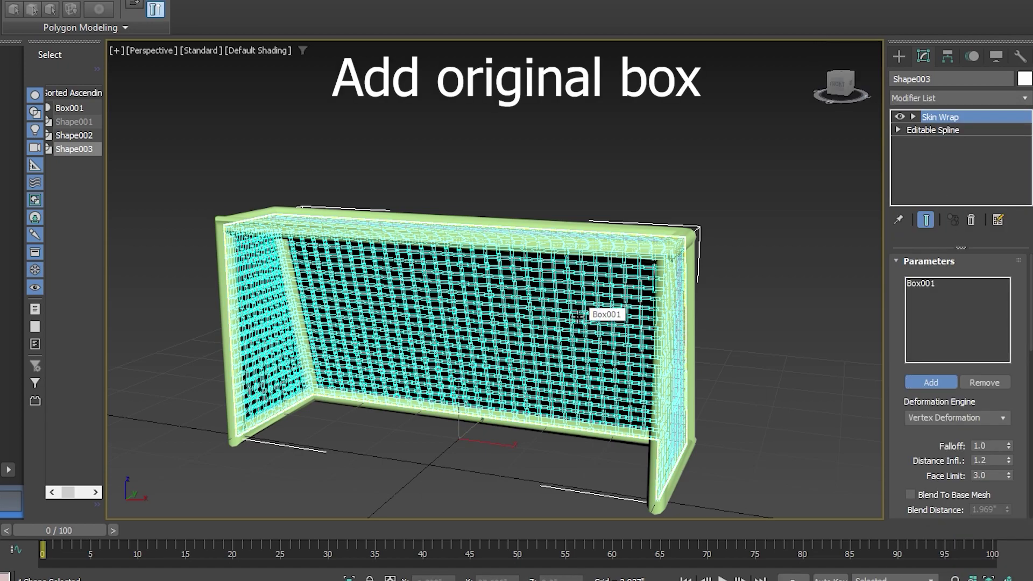
left_click(898, 57)
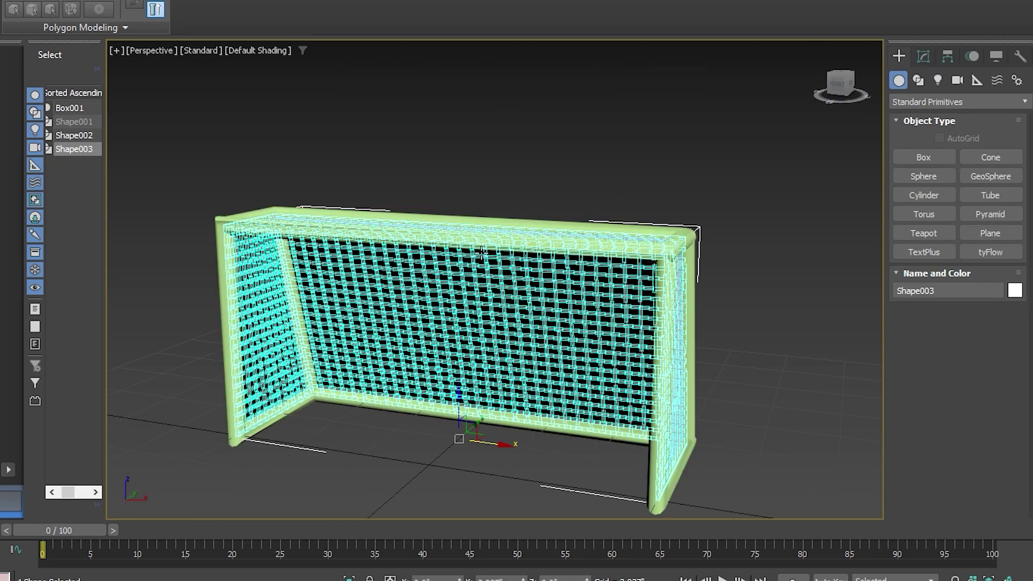
- Delete the rear top segment and the side and rear bottom segments from the Shape002 goal frame spline
middle_click_drag(505, 242, 596, 290, "alt")
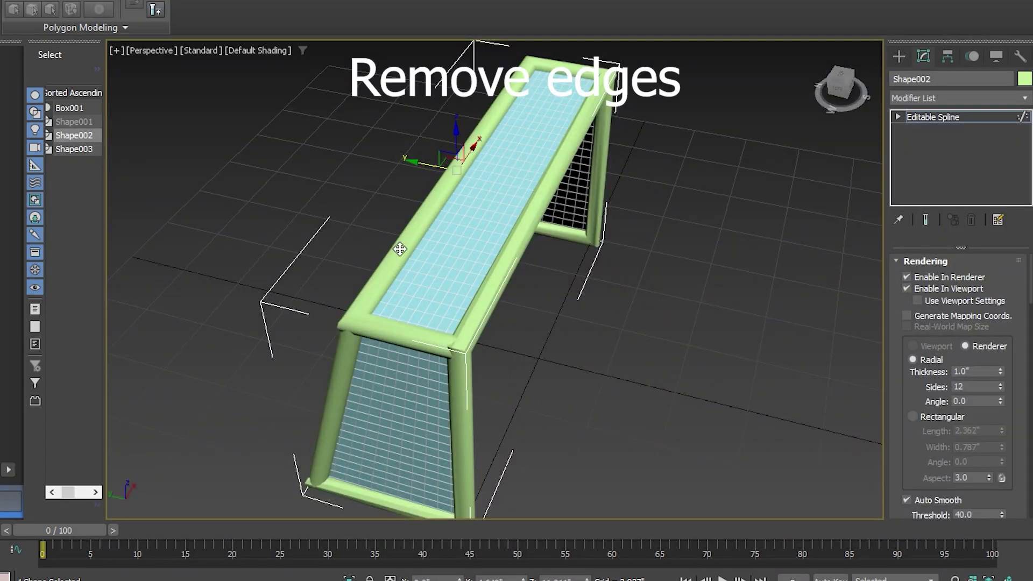
key("Delete")
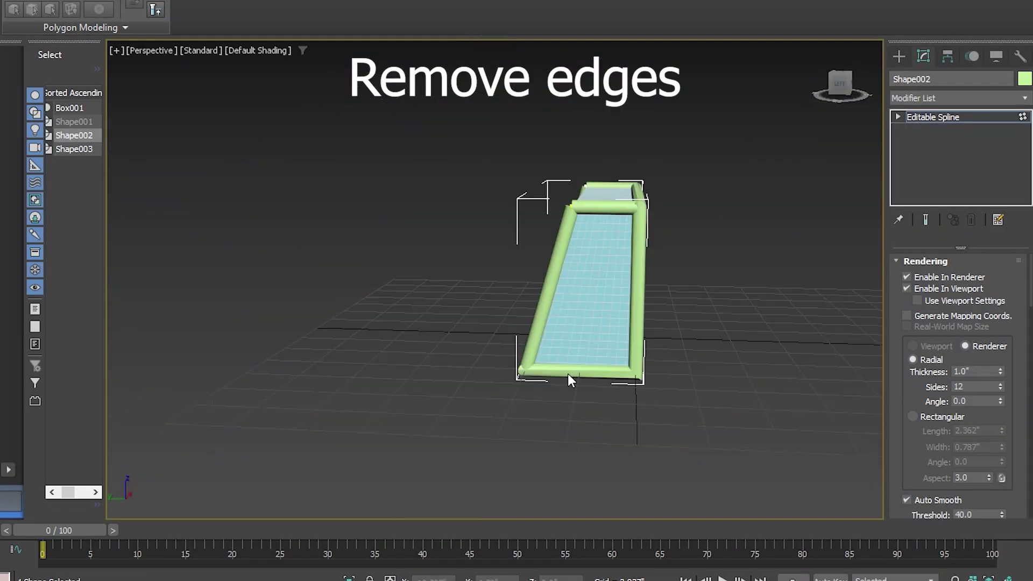
left_click(567, 371)
key("Delete")
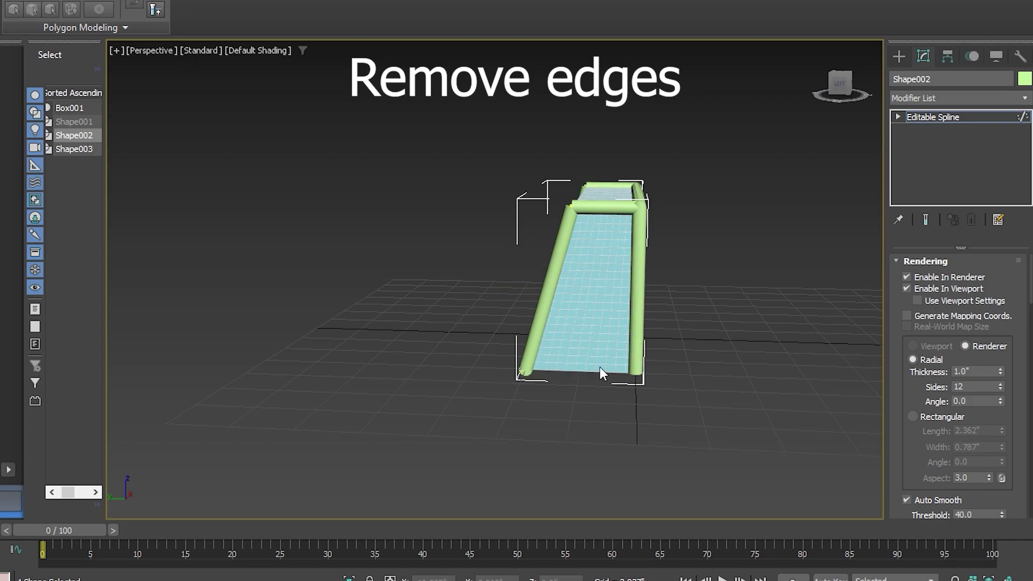
middle_click_drag(697, 371, 457, 365, "alt")
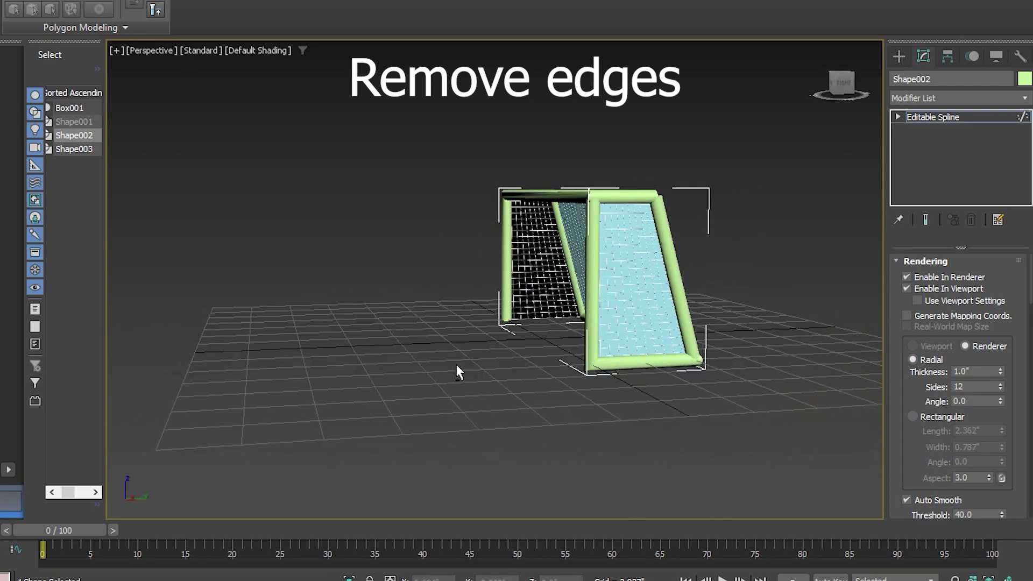
left_click(614, 366)
key("Delete")
left_click(427, 389)
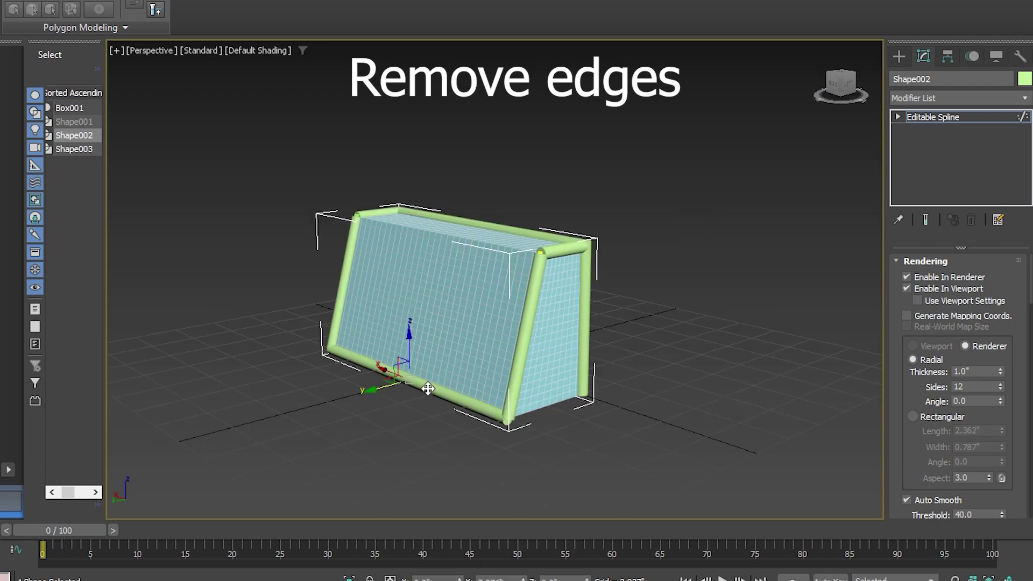
key("Delete")
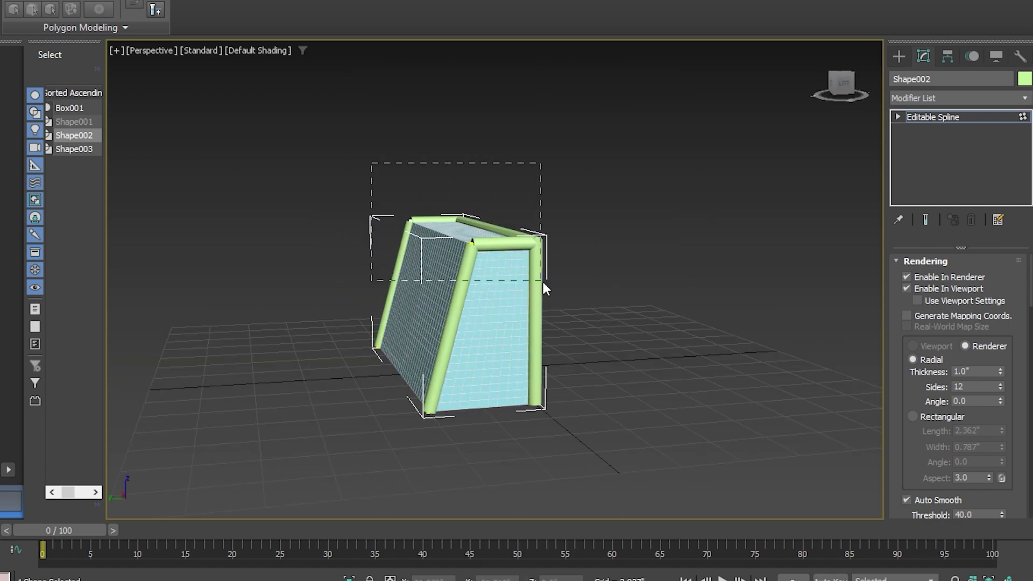
- Set the rendering thickness of the Shape002 goal frame spline to 0.3"
scroll(992, 412, "down", 1)
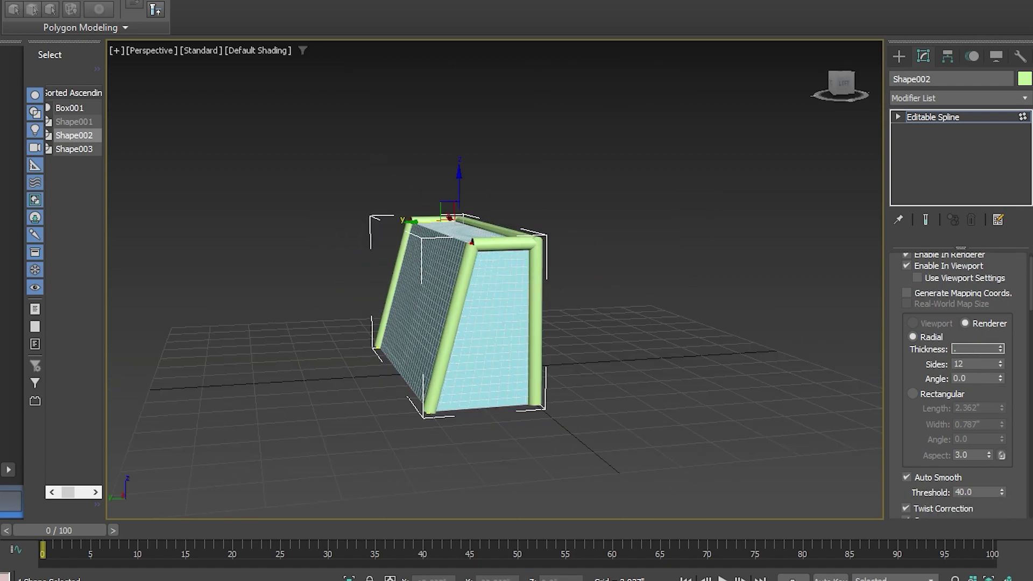
type("0.5")
key("Return")
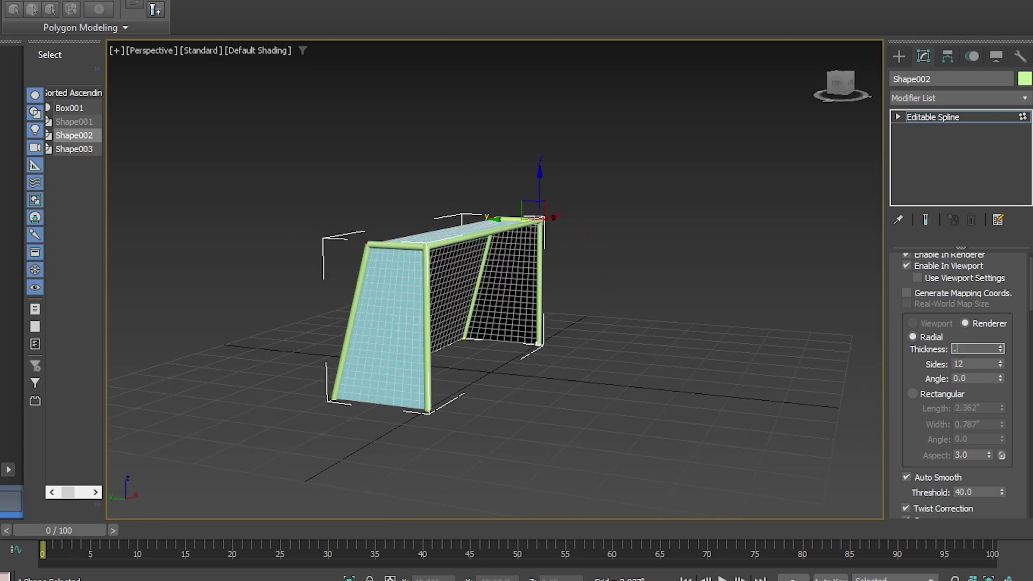
type("0.3")
key("Return")
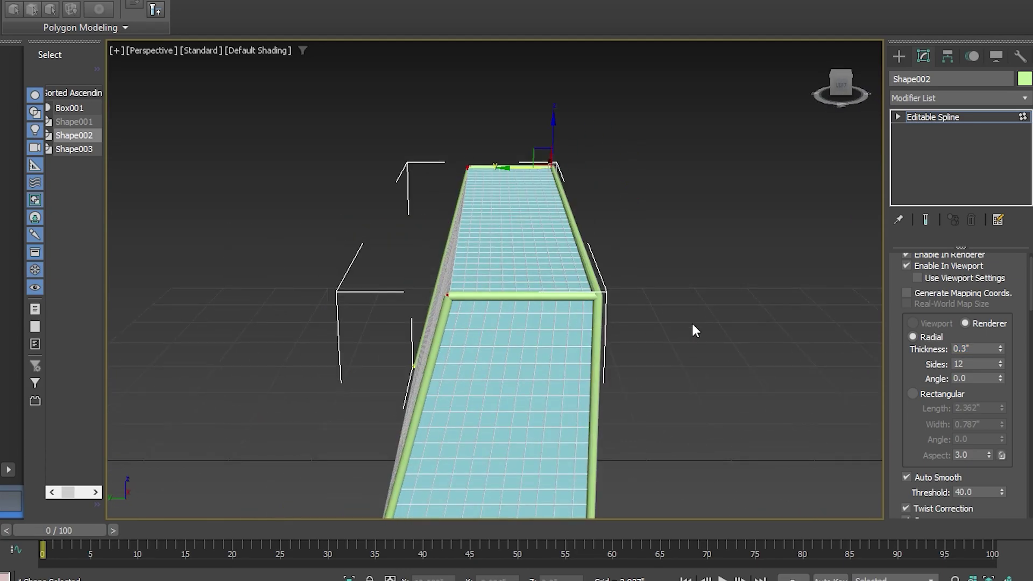
- Select all vertices of the Shape002 goal frame spline and weld them
scroll(914, 383, "down", 3)
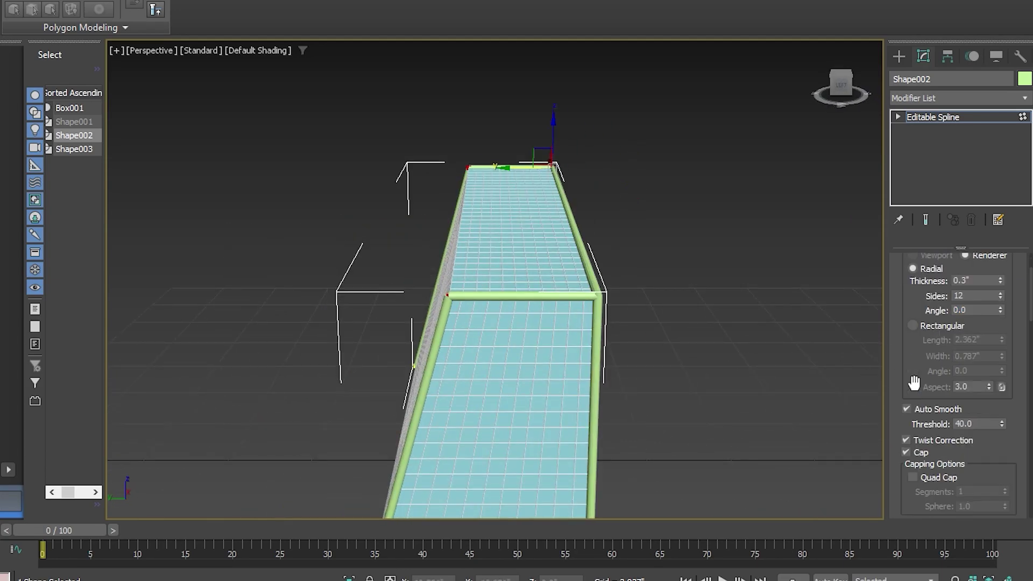
scroll(914, 387, "down", 15)
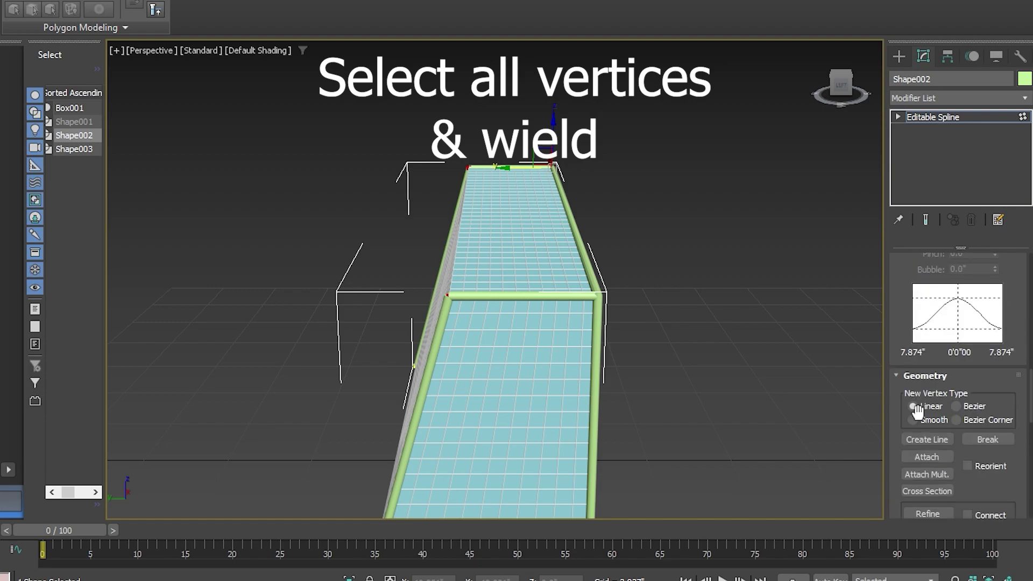
scroll(917, 411, "down", 10)
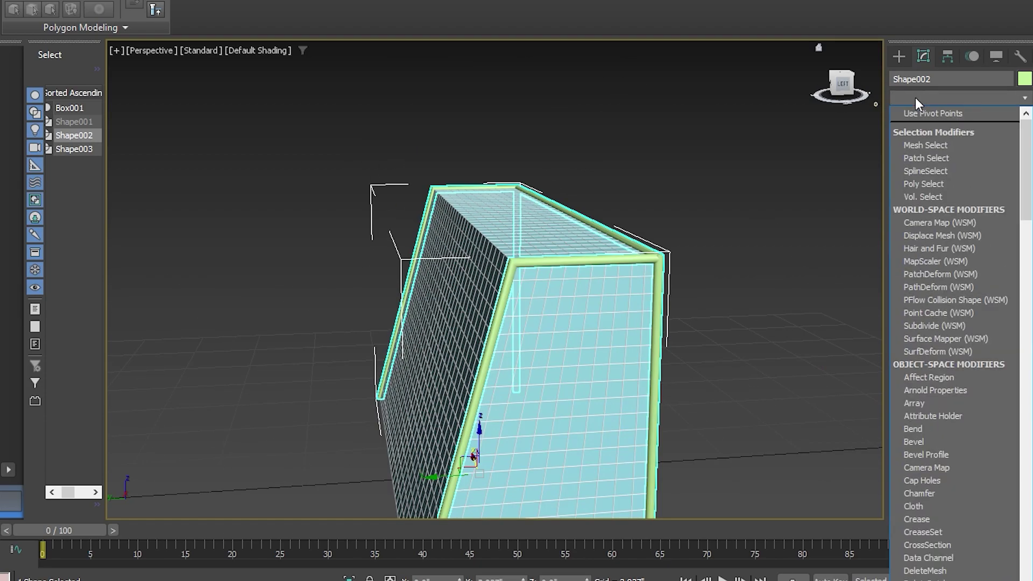
- Apply a MassFX Rigid Body modifier to the goal frame and change its rigid body type from Dynamic
type("mas")
left_click(918, 113)
scroll(914, 292, "up", 5)
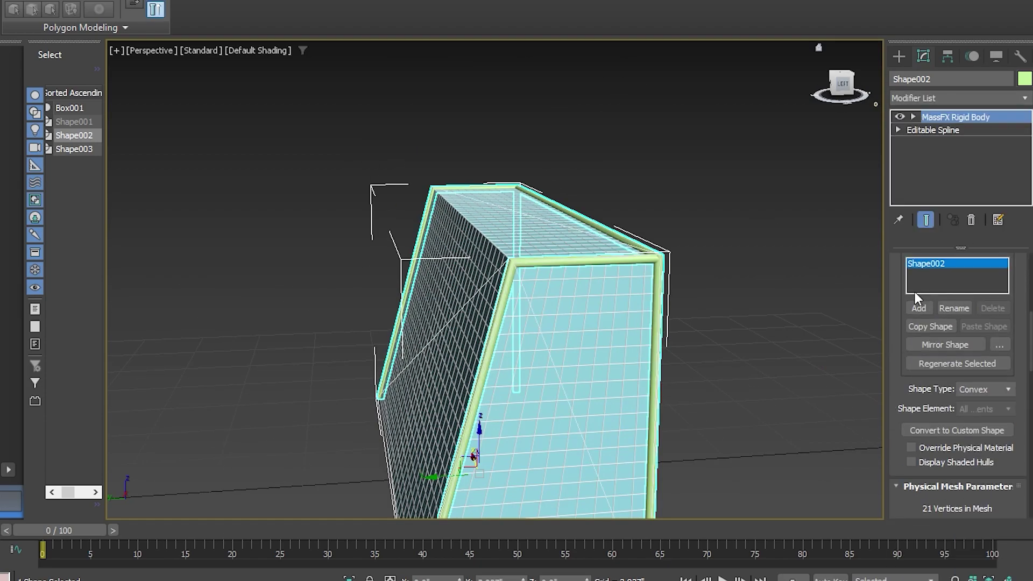
scroll(990, 369, "up", 10)
left_click(989, 284)
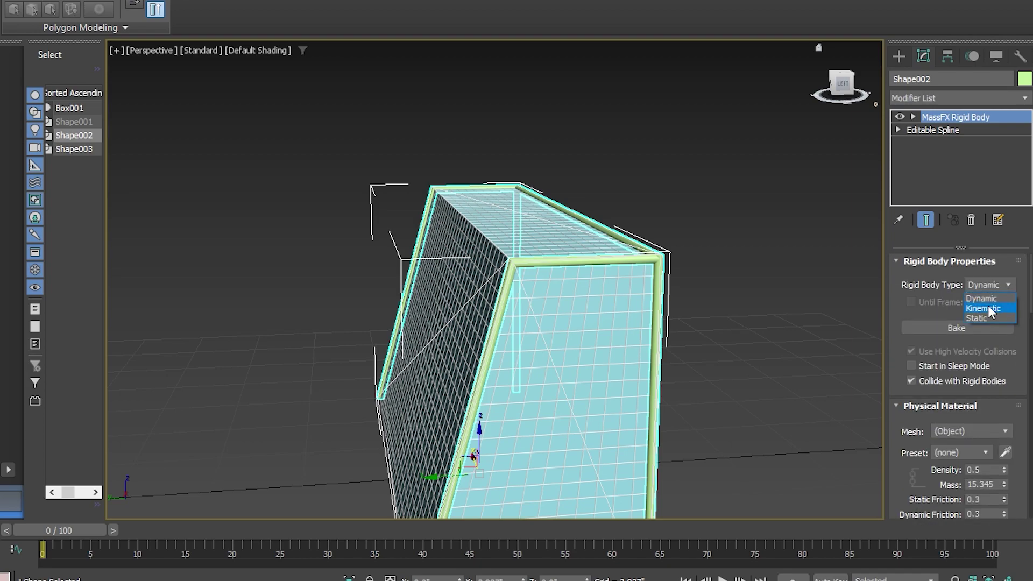
scroll(918, 386, "down", 10)
- Change the physical shape type of the goal frame's rigid body from Convex, trying Sphere first
left_click(965, 483)
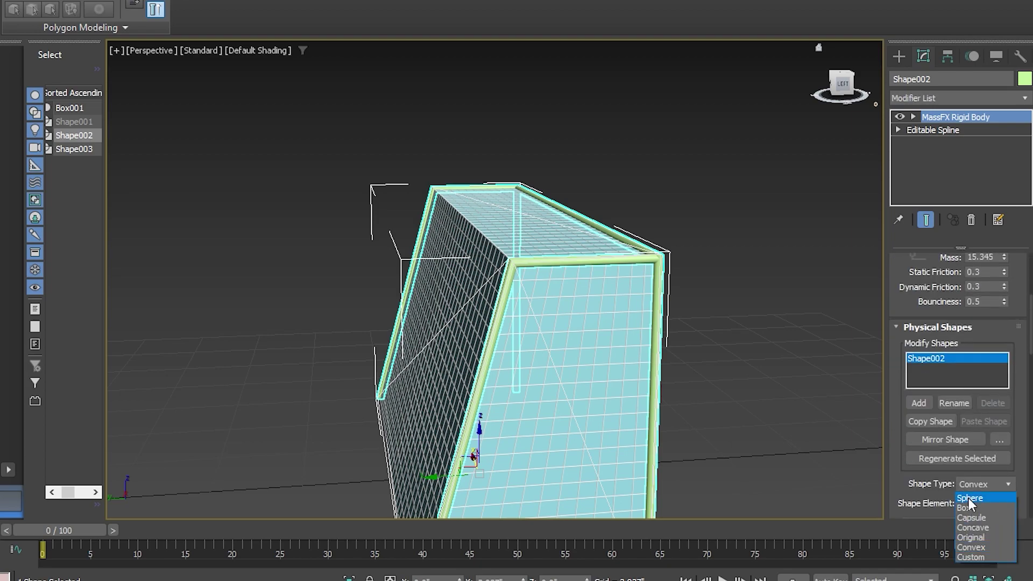
left_click_drag(1019, 427, 992, 377)
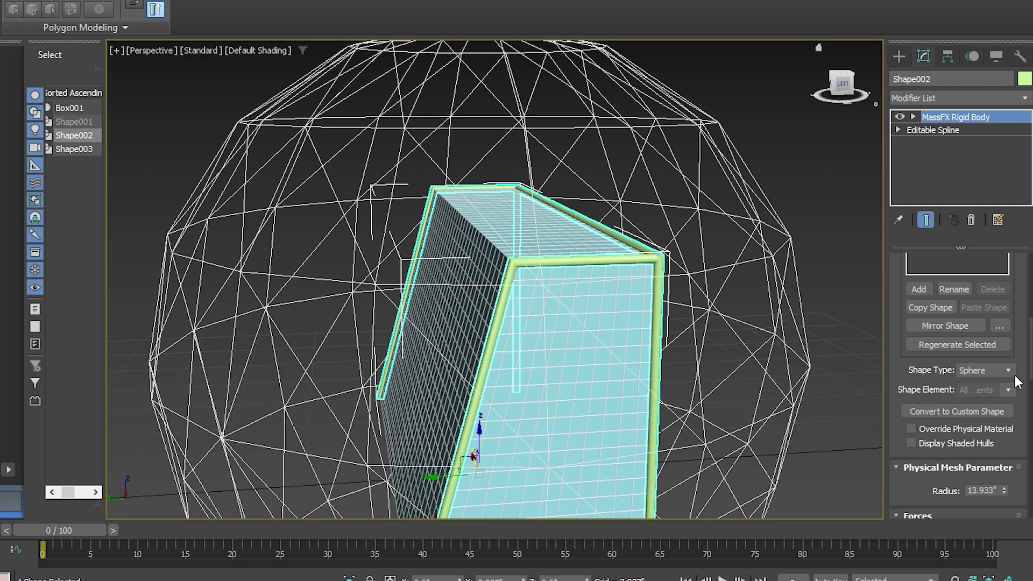
left_click(995, 372)
left_click(922, 423)
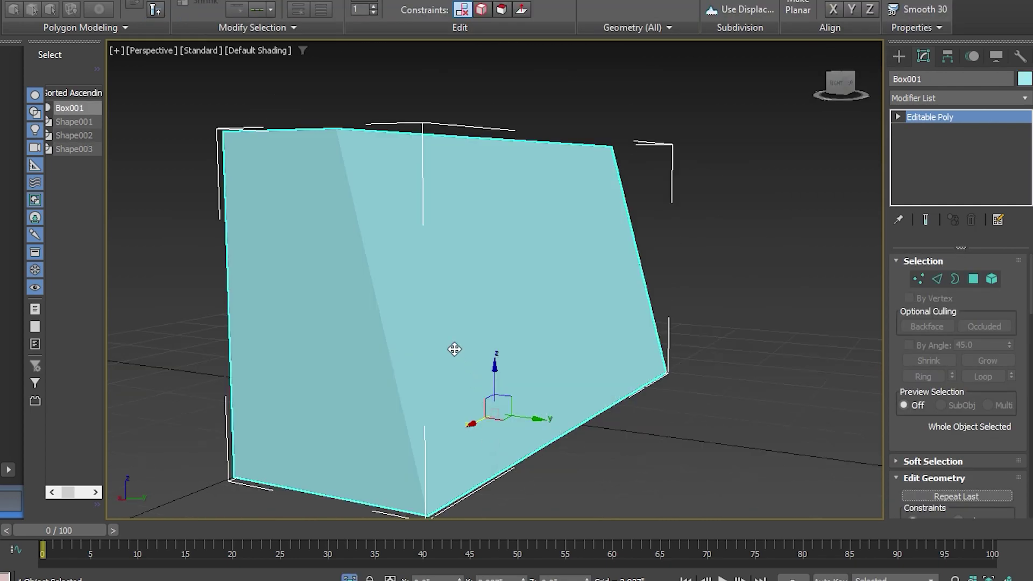
- Apply an mCloth modifier to Box001
key("1")
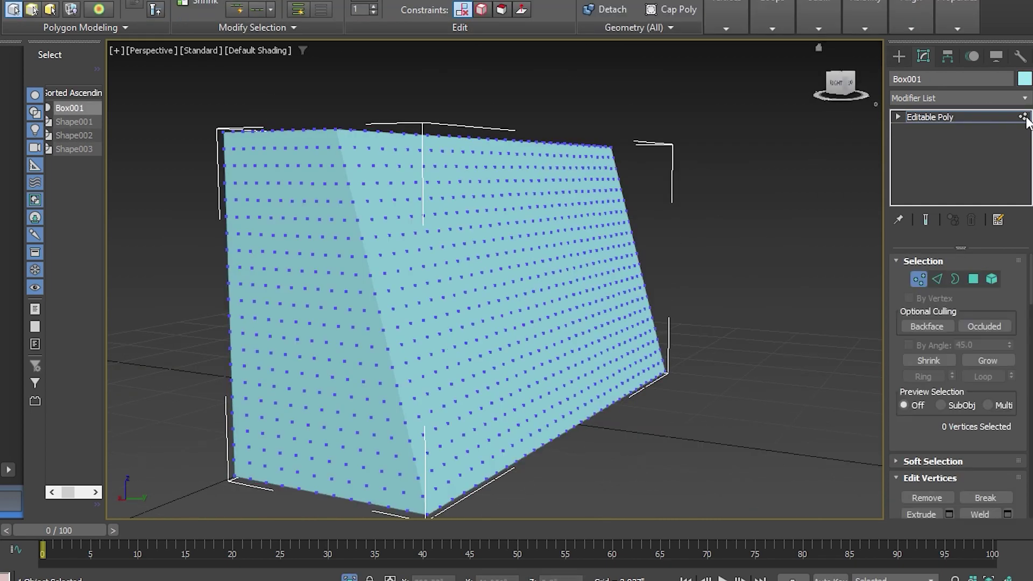
key("1")
left_click(1006, 99)
type("mc")
key("Return")
- Show edged faces and, in the Left view, select the mCloth vertices along the front posts, crossbar and bottom edges
middle_click_drag(584, 264, 646, 284)
key("1")
key("F4")
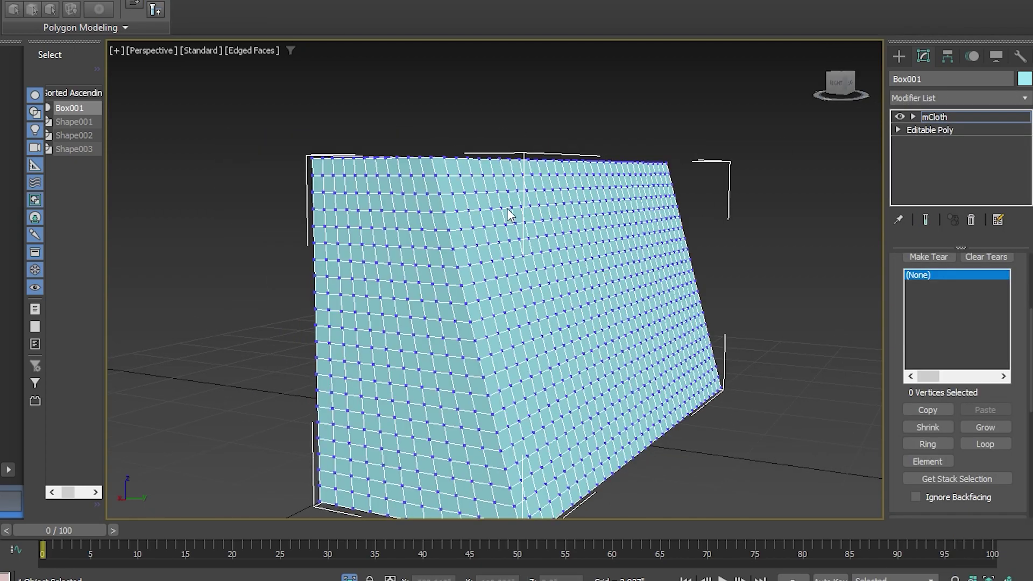
key("l")
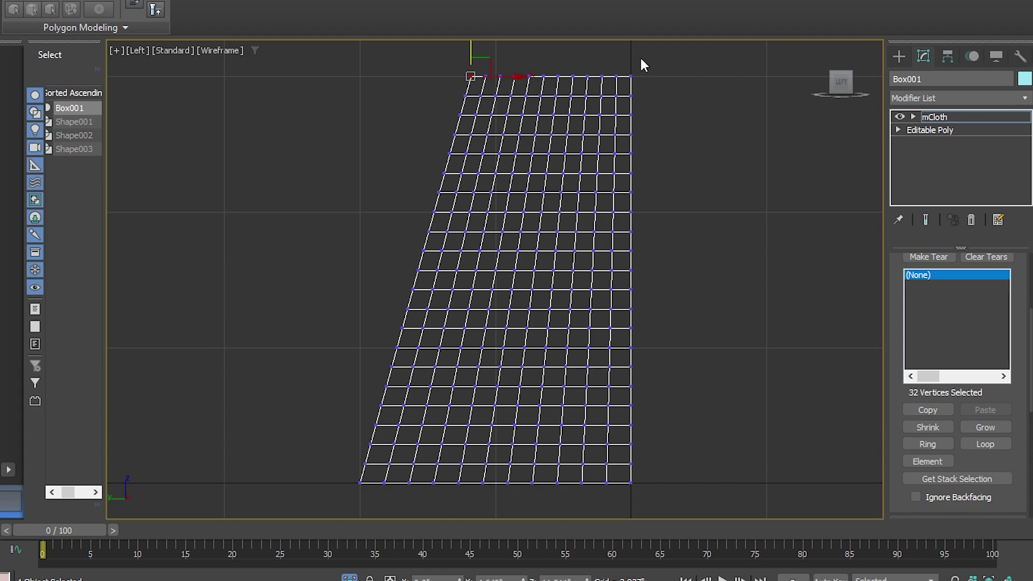
left_click_drag(630, 510, 648, 482)
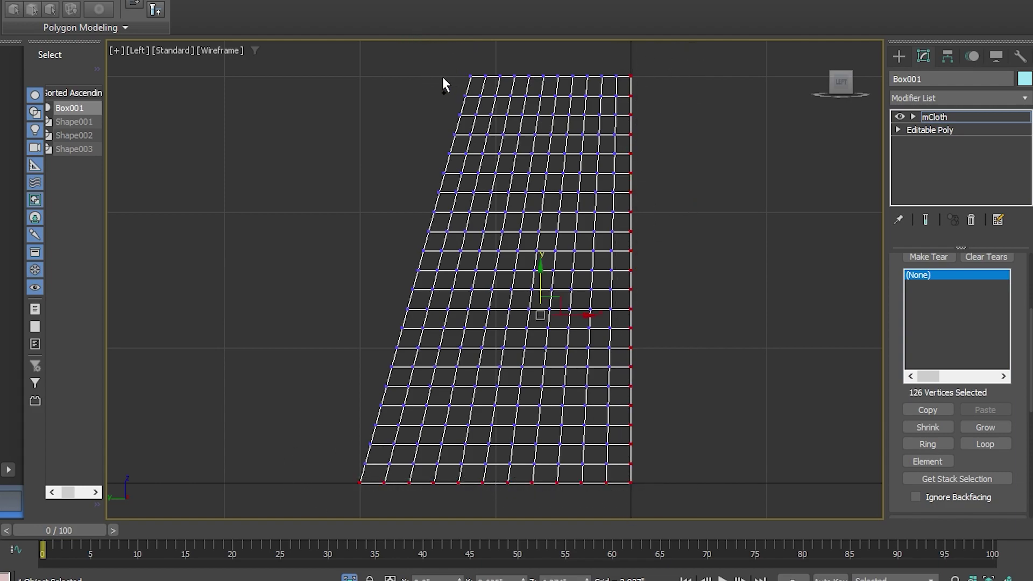
- In the Front view, add the vertices along both top side edges of the box to the mCloth selection
key("f")
scroll(443, 78, "down", 1)
middle_click_drag(436, 134, 610, 343)
scroll(609, 342, "down", 2)
scroll(239, 190, "up", 2)
scroll(239, 190, "up", 1)
left_click_drag(265, 179, 293, 204, "ctrl")
scroll(410, 211, "down", 3)
scroll(705, 194, "up", 3)
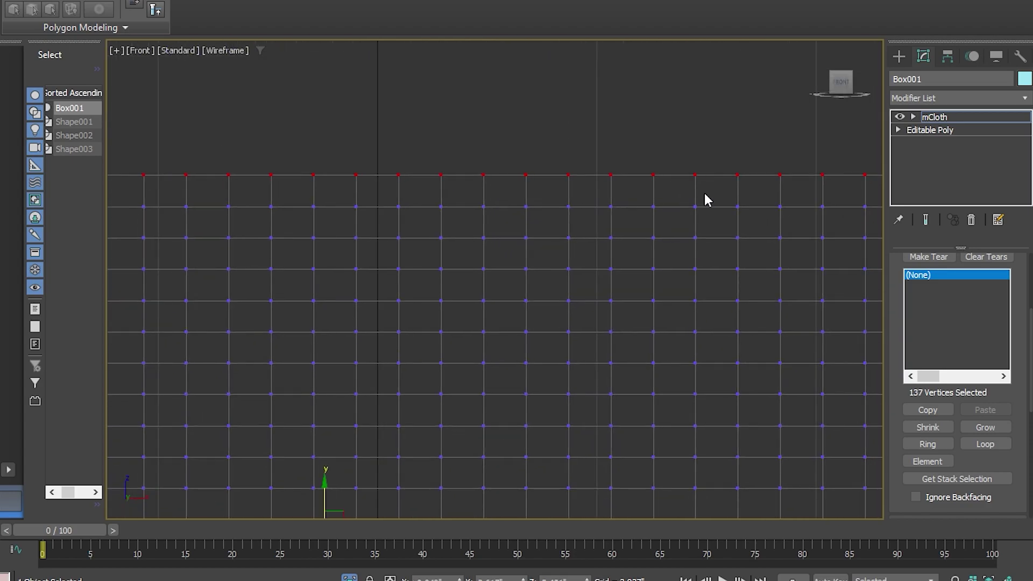
scroll(705, 189, "down", 2)
middle_click_drag(855, 176, 730, 174)
key("p")
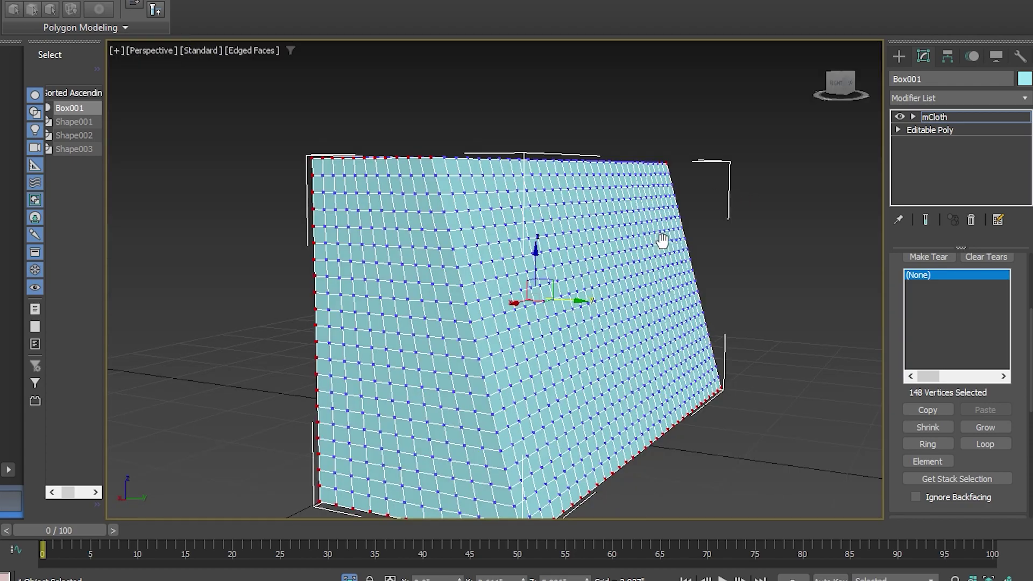
- In the Top view, add the vertices of both side ends behind the top edge to the mCloth selection
middle_click_drag(662, 241, 610, 321, "alt")
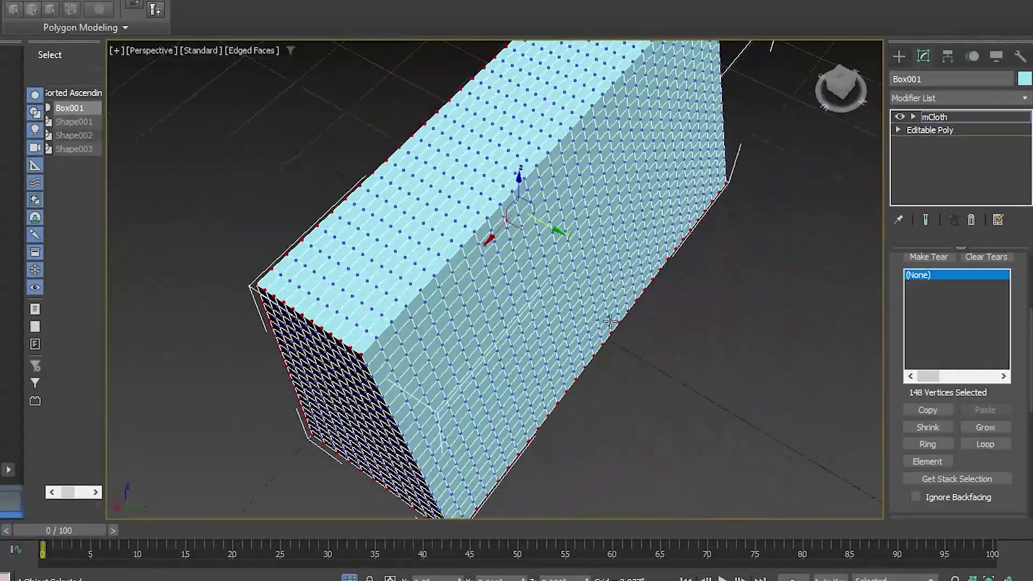
key("t")
scroll(747, 249, "up", 5)
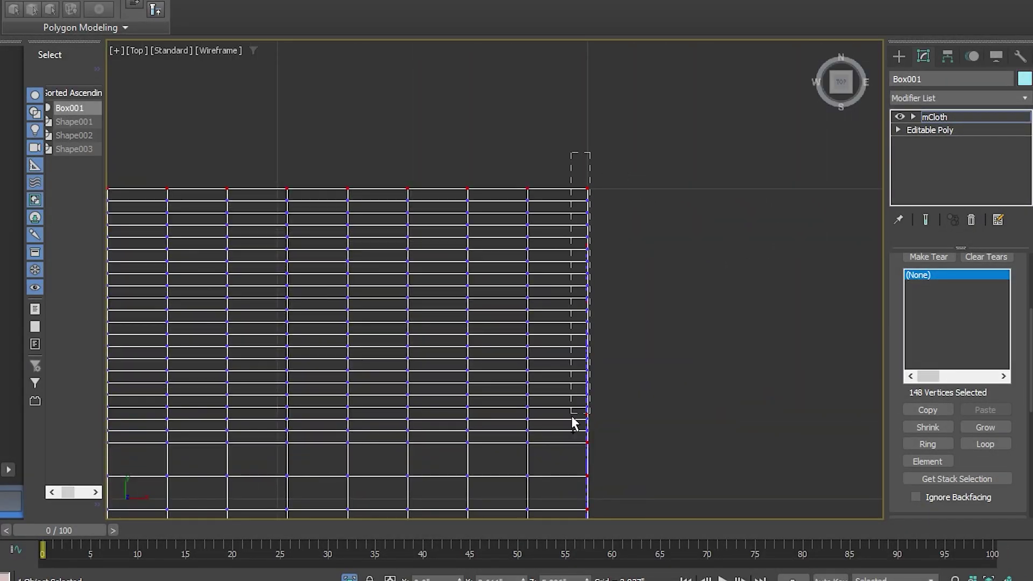
left_click_drag(571, 416, 568, 446, "ctrl")
scroll(567, 431, "down", 2)
middle_click_drag(322, 344, 801, 277)
middle_click_drag(431, 242, 818, 274)
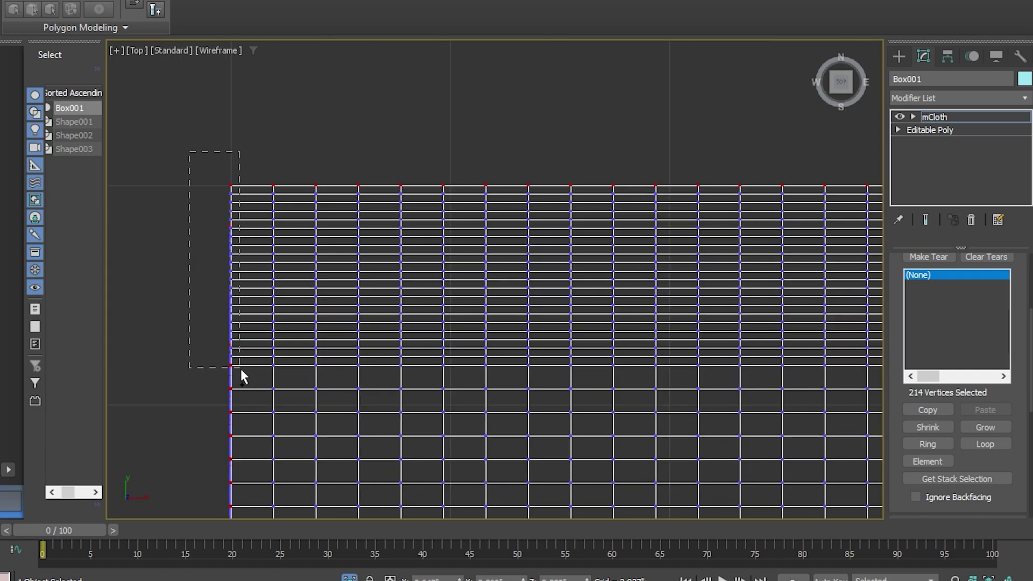
- In the Left view, deselect the interior side-panel vertices so only the outline and slanted rear edges stay selected
key("p")
middle_click_drag(242, 376, 275, 146, "alt")
key("l")
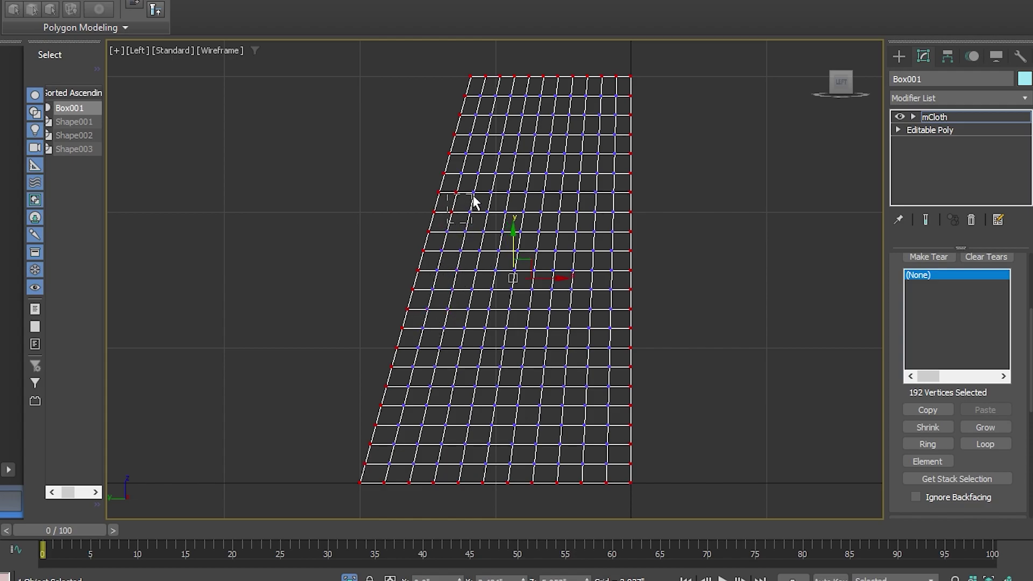
key("p")
middle_click_drag(545, 249, 605, 141, "alt")
scroll(603, 142, "up", 5)
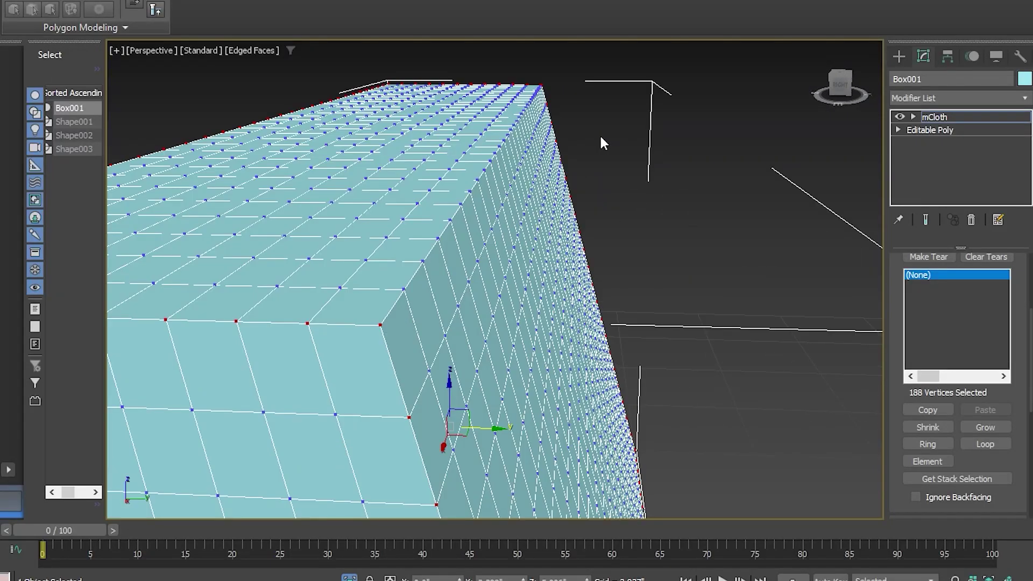
- From a side-on view, add the vertices along the rear top edge to the mCloth selection
left_click(838, 89)
middle_click_drag(726, 78, 701, 138)
left_click_drag(571, 232, 544, 252, "ctrl")
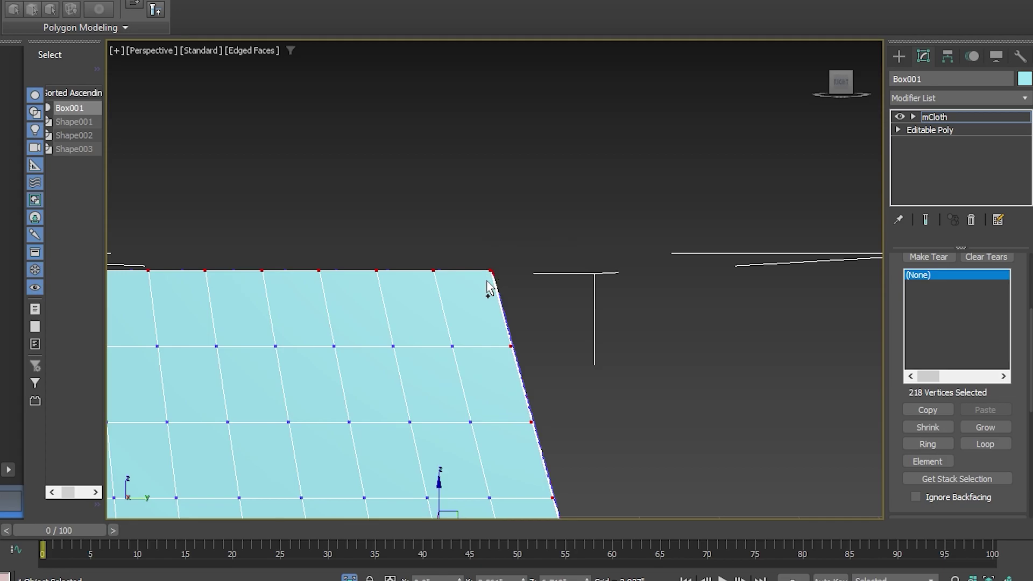
scroll(487, 282, "down", 5)
middle_click_drag(486, 281, 511, 113, "alt")
scroll(523, 249, "down", 2)
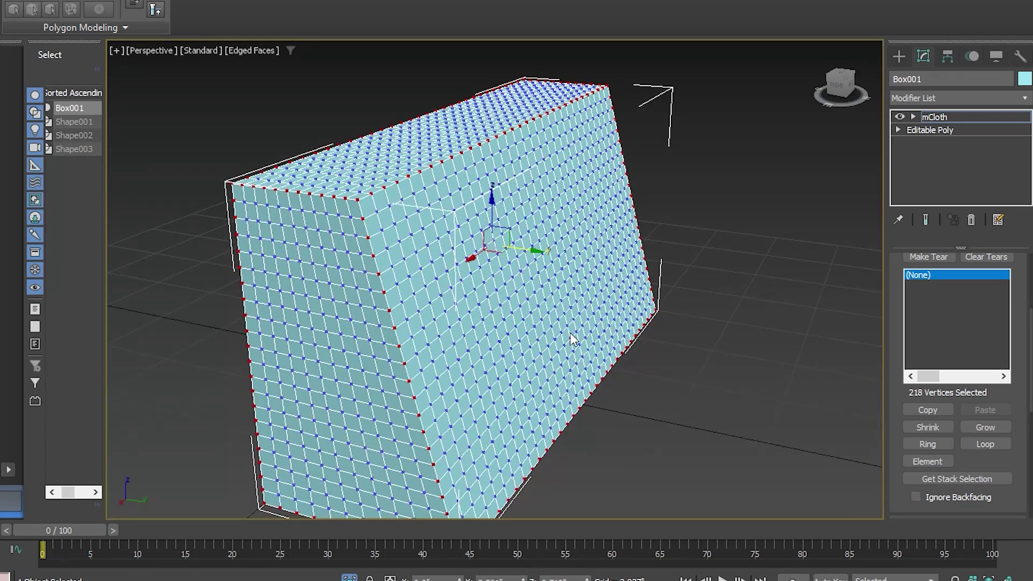
- Make a vertex group from the selected edge vertices, apply the Preserve constraint, and return mCloth to its top level
middle_click_drag(570, 333, 355, 332, "alt")
scroll(890, 286, "up", 1)
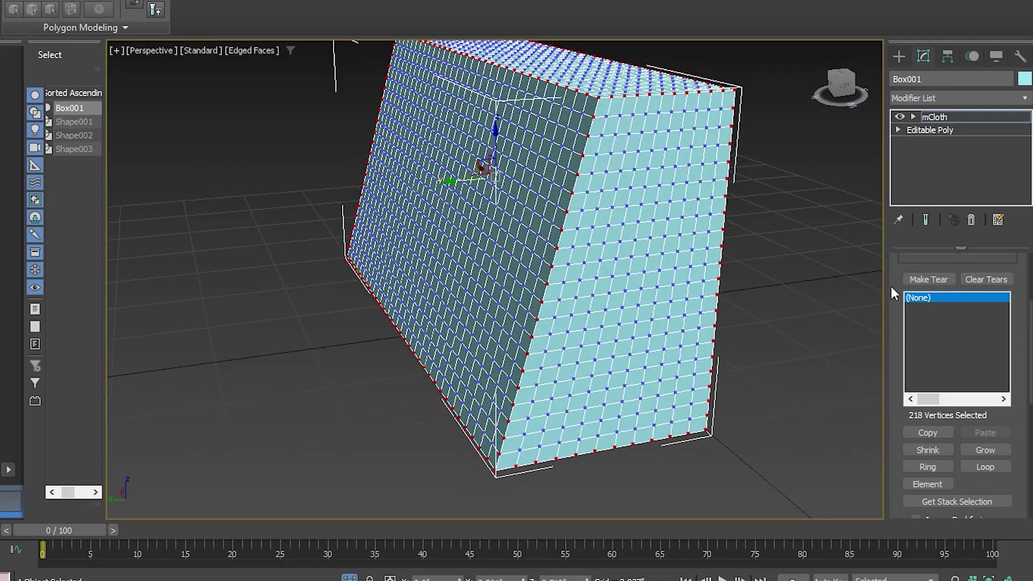
scroll(890, 286, "up", 2)
left_click(929, 282)
left_click(468, 251)
left_click(986, 370)
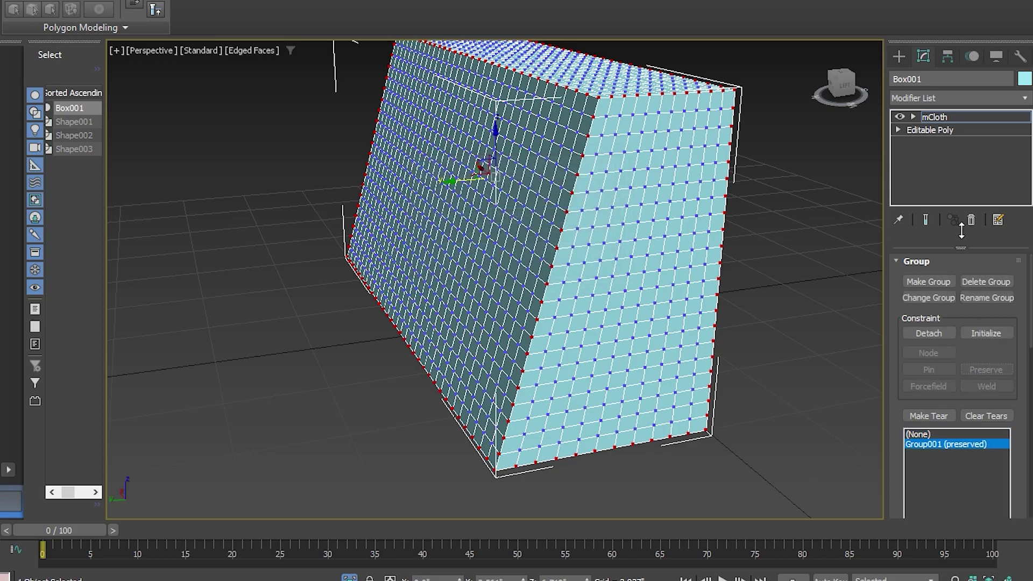
left_click(947, 117)
- Select Box001 and hide it, leaving only the frame and net visible
scroll(882, 298, "down", 5)
scroll(808, 299, "up", 4)
middle_click_drag(783, 282, 496, 329)
scroll(892, 347, "down", 10)
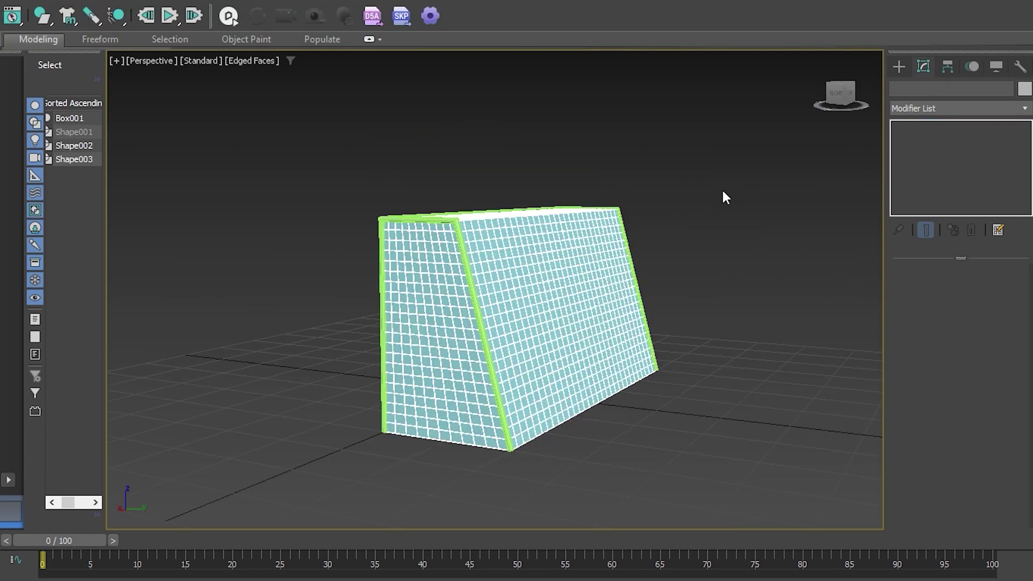
left_click(495, 309)
right_click(493, 305)
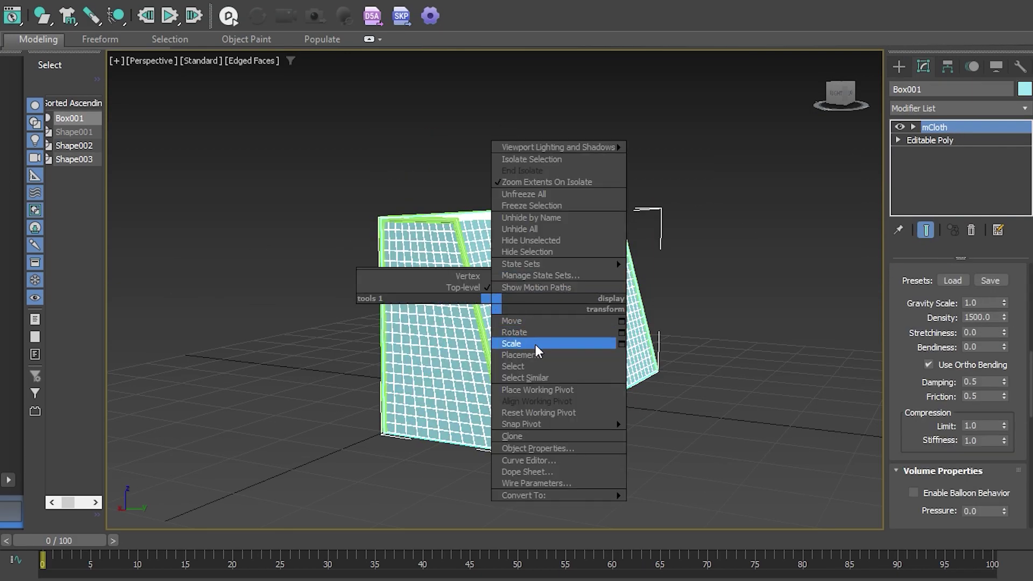
left_click(540, 254)
- Create a sphere with a radius of about 1.485" on the ground in front of the goal and enable Base To Pivot
middle_click_drag(461, 379, 554, 322, "alt")
scroll(530, 427, "down", 3)
left_click(898, 69)
left_click(921, 190)
left_click_drag(601, 421, 620, 416)
left_click(923, 71)
left_click(914, 441)
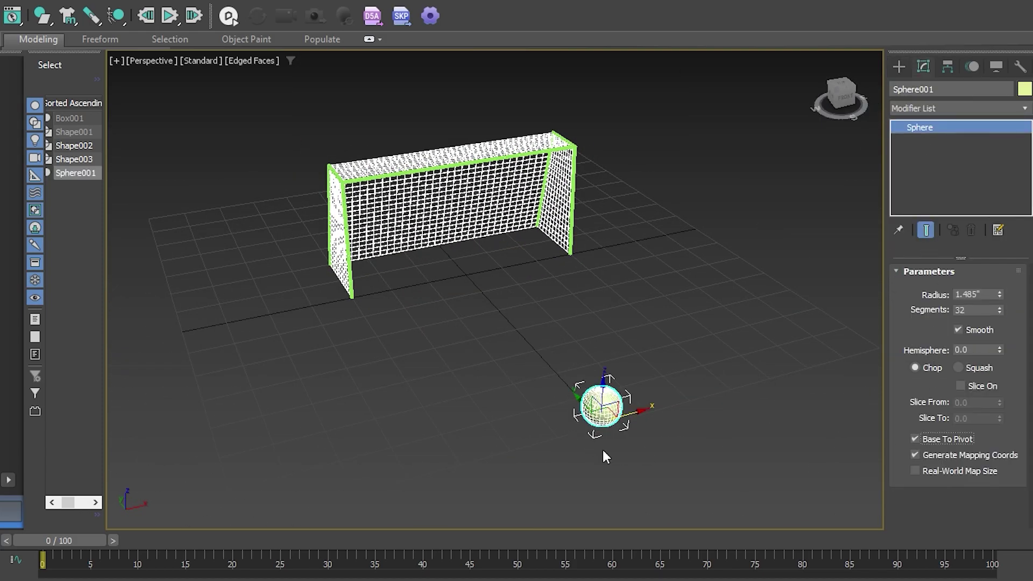
- Using Auto Key, keyframe the sphere at frame 16 behind the goal and raised well above the ground
key("n")
middle_click_drag(590, 435, 665, 425, "alt")
left_click_drag(75, 546, 222, 540)
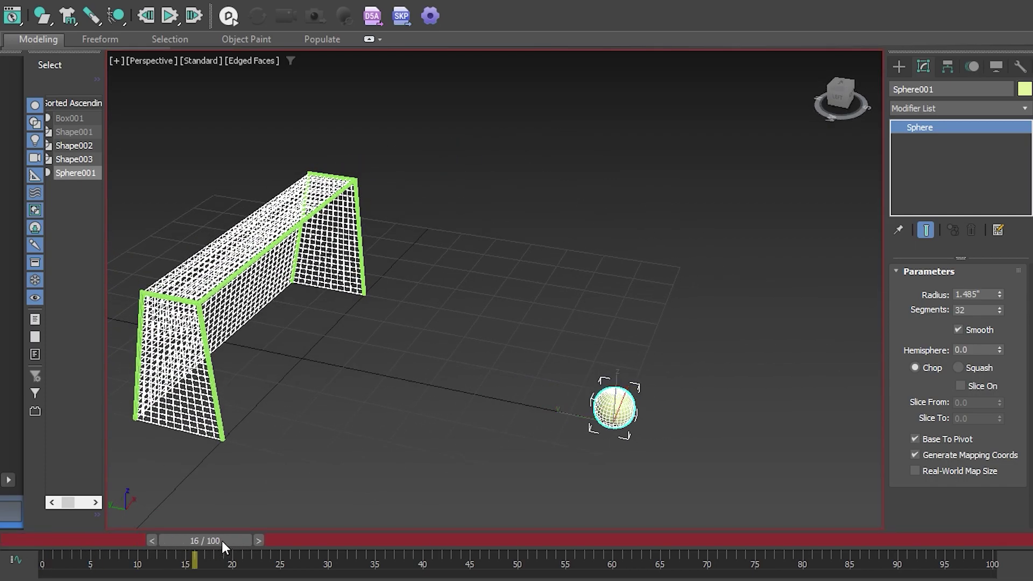
left_click_drag(573, 414, 81, 358)
middle_click_drag(138, 321, 218, 332)
left_click_drag(177, 290, 155, 226)
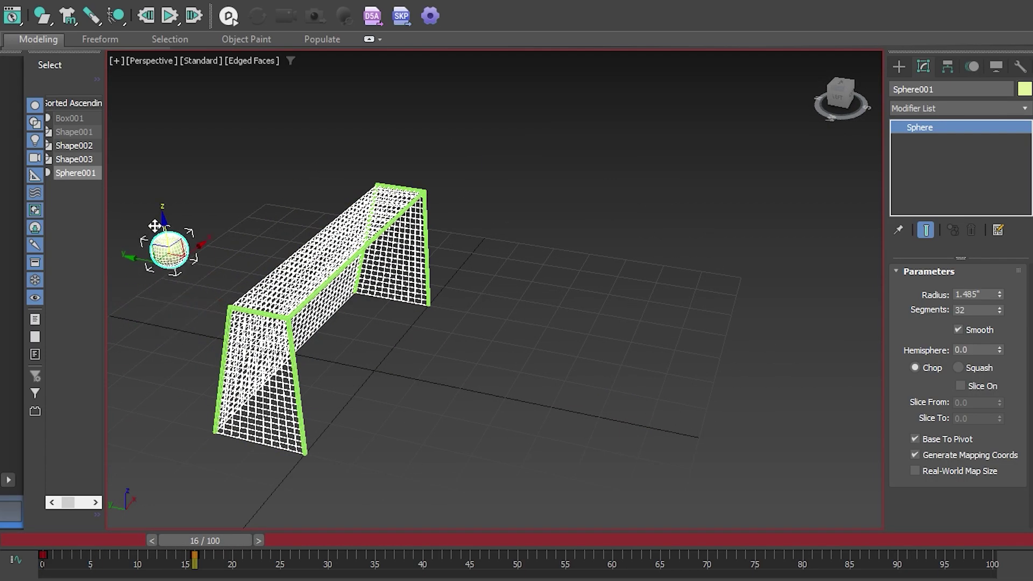
middle_click_drag(334, 377, 397, 348, "alt")
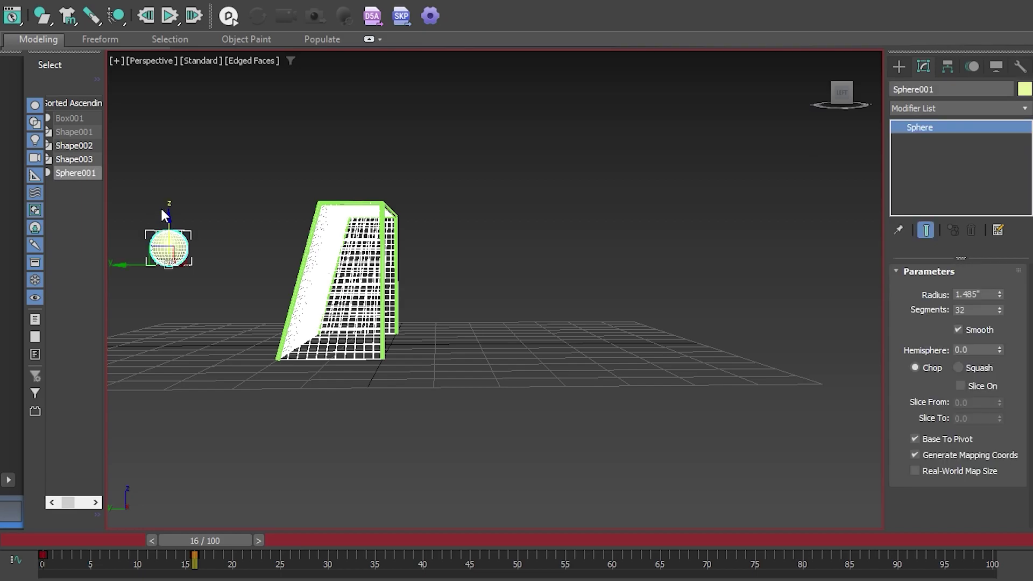
left_click_drag(168, 212, 169, 162)
key("n")
- Scrub the timeline between frames 0 and 16 to examine the sphere's path through the goal
middle_click_drag(298, 307, 344, 353, "alt")
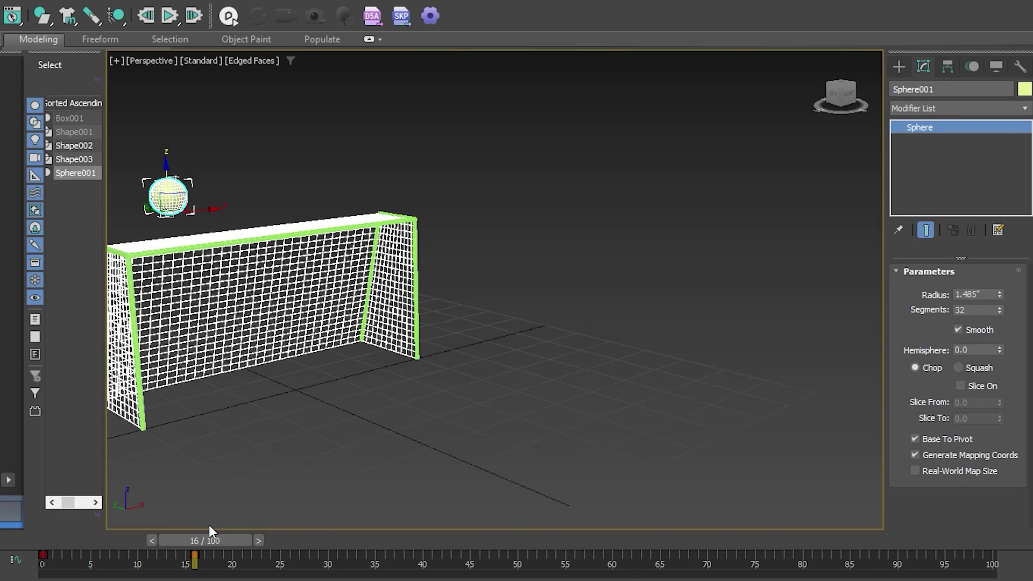
left_click_drag(214, 540, 146, 537)
middle_click_drag(395, 393, 446, 372, "alt")
left_click_drag(177, 540, 193, 537)
left_click(194, 538)
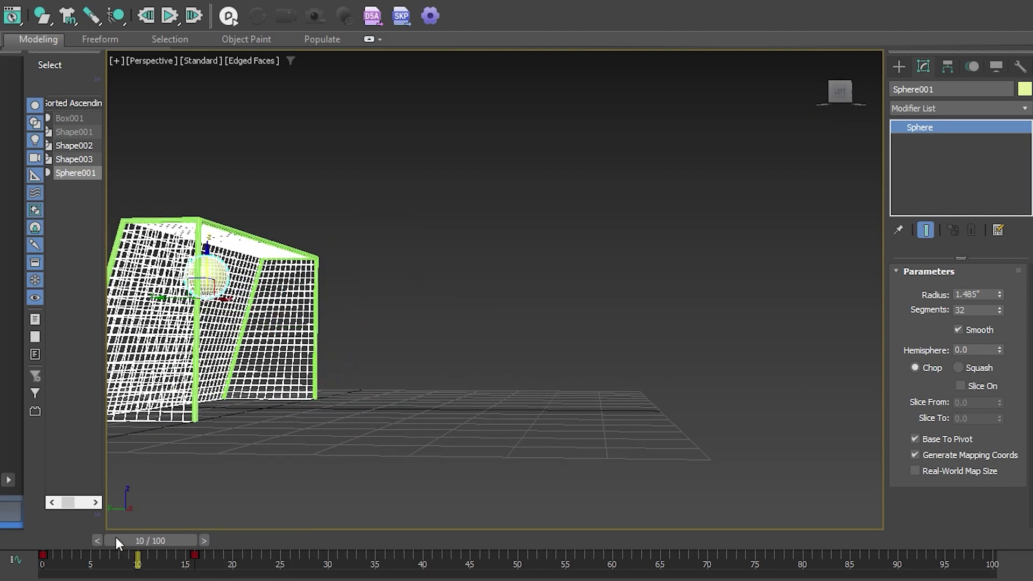
left_click(88, 540)
- Add a MassFX Rigid Body modifier to the sphere and keep it kinematic until frame 9
left_click(943, 111)
type("mas")
key("Return")
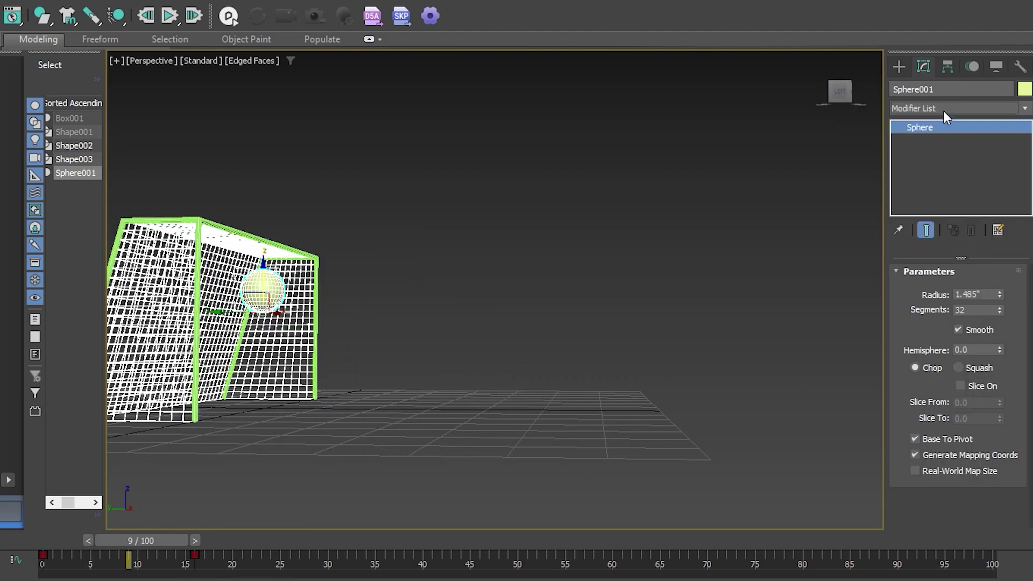
left_click(942, 311)
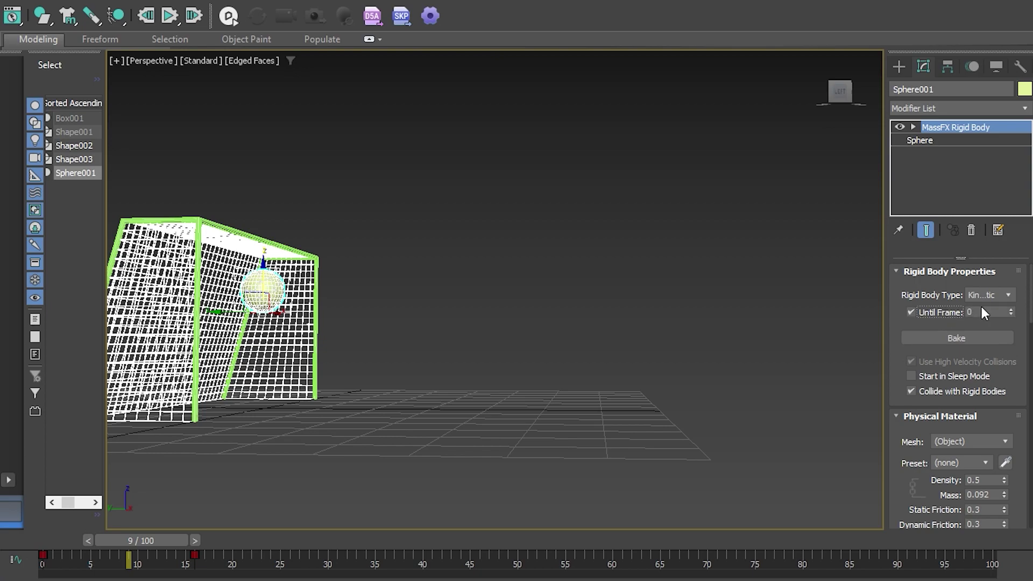
- Assign the Rubber physical material preset to the sphere's rigid body and set its physical shape type to Sphere
left_click(947, 463)
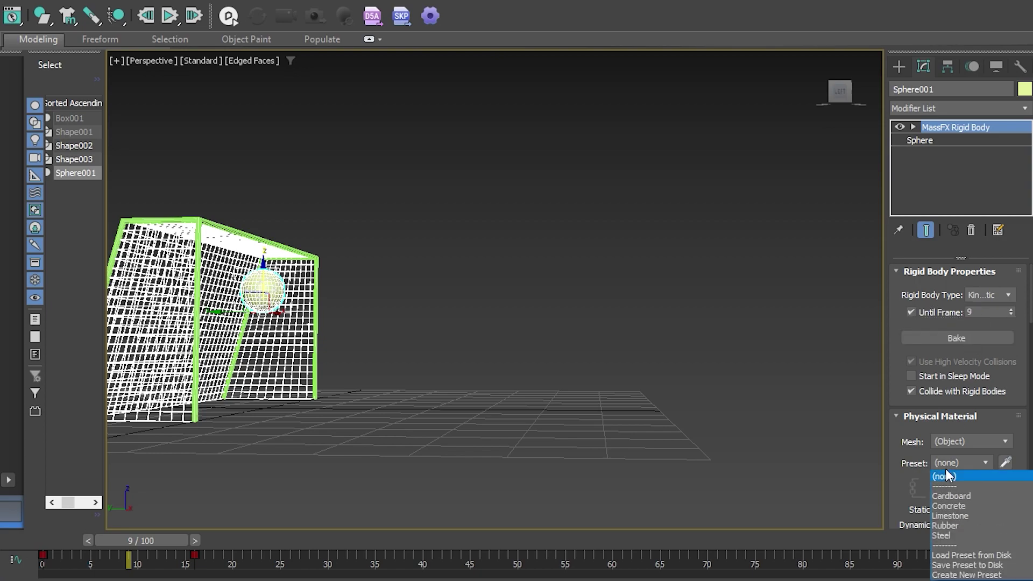
left_click(947, 525)
scroll(911, 408, "down", 10)
left_click(985, 381)
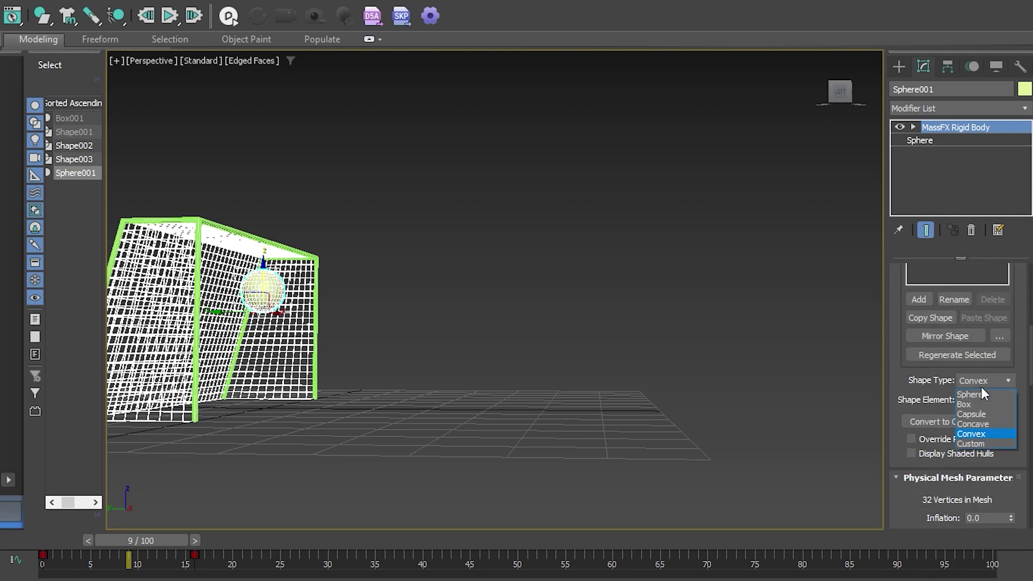
left_click(969, 394)
- Turn off edged faces in the viewport and create a 9.843" by 9.843" plane at the origin
middle_click_drag(814, 366, 462, 399, "alt")
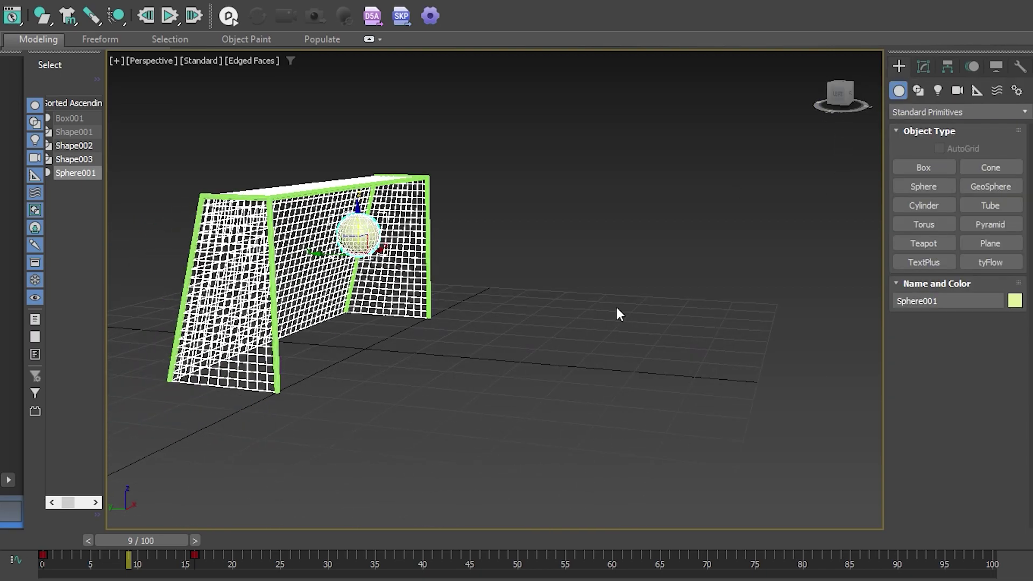
key("F4")
middle_click_drag(602, 336, 434, 405, "alt")
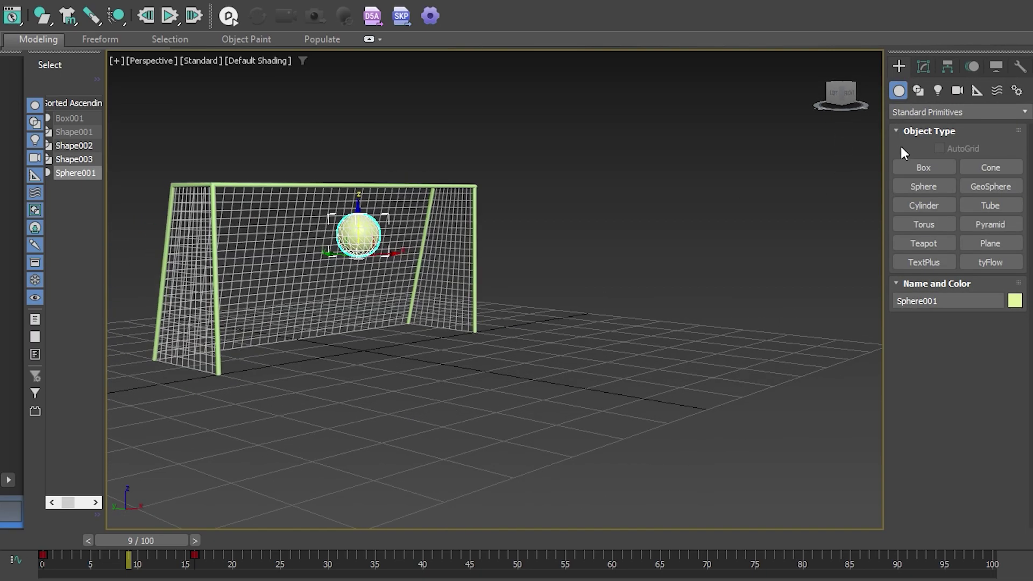
left_click(990, 243)
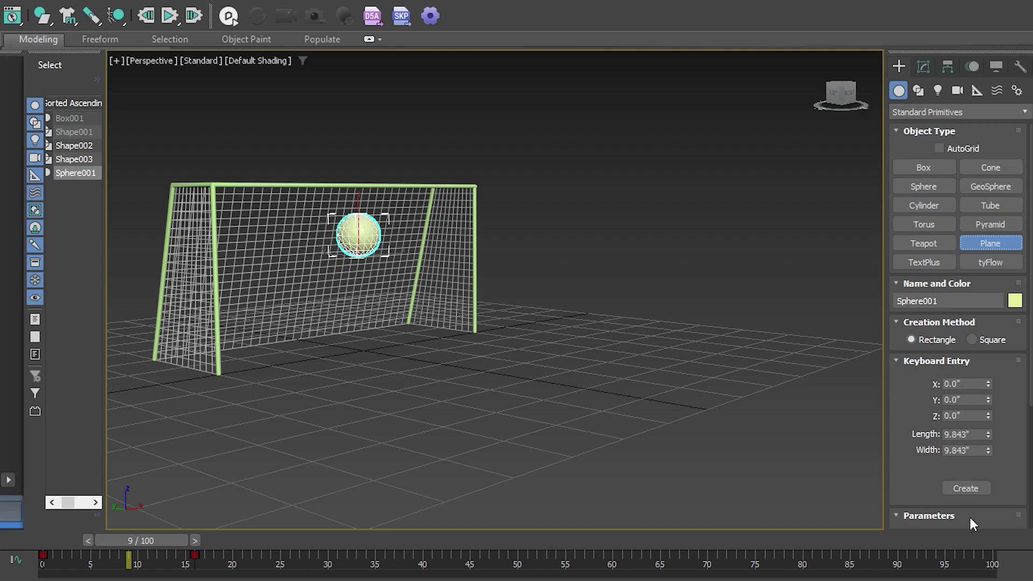
left_click(966, 489)
- Scale the plane up uniformly into a large ground surface extending well beyond the goal, and deselect it
key("e")
key("r")
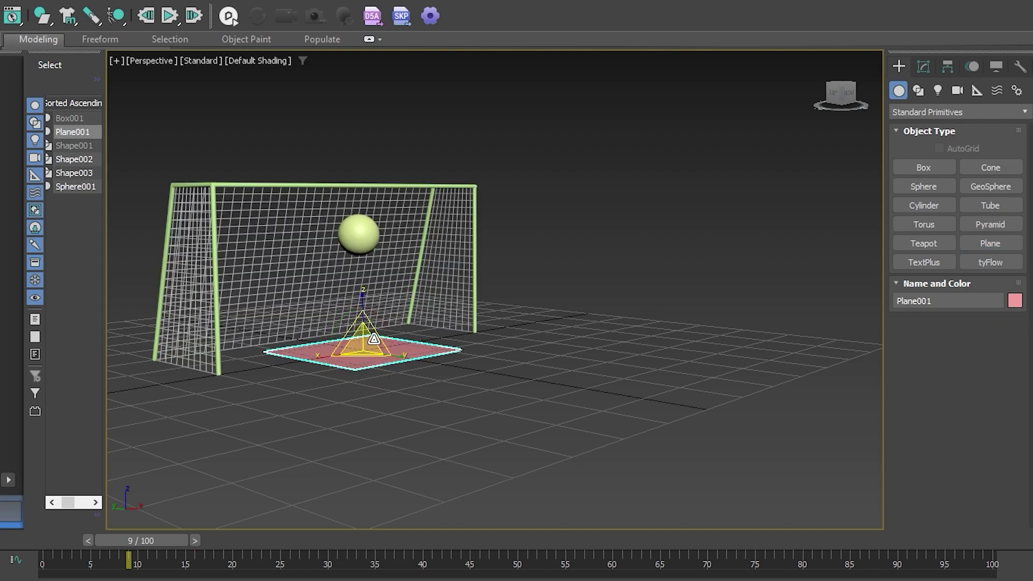
left_click_drag(370, 341, 424, 364)
left_click(630, 208)
mouse_move(621, 217)
middle_mouse_down()
mouse_move(634, 227)
mouse_move(608, 227)
middle_mouse_up()
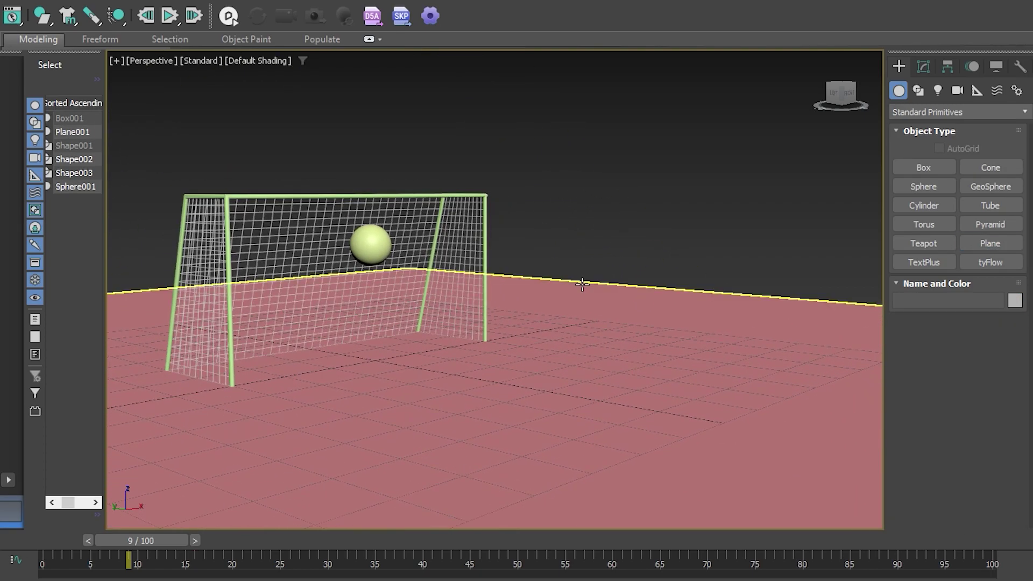
- Run the MassFX simulation to check the ball and net, stop it, and reset to frame 0
left_click(170, 16)
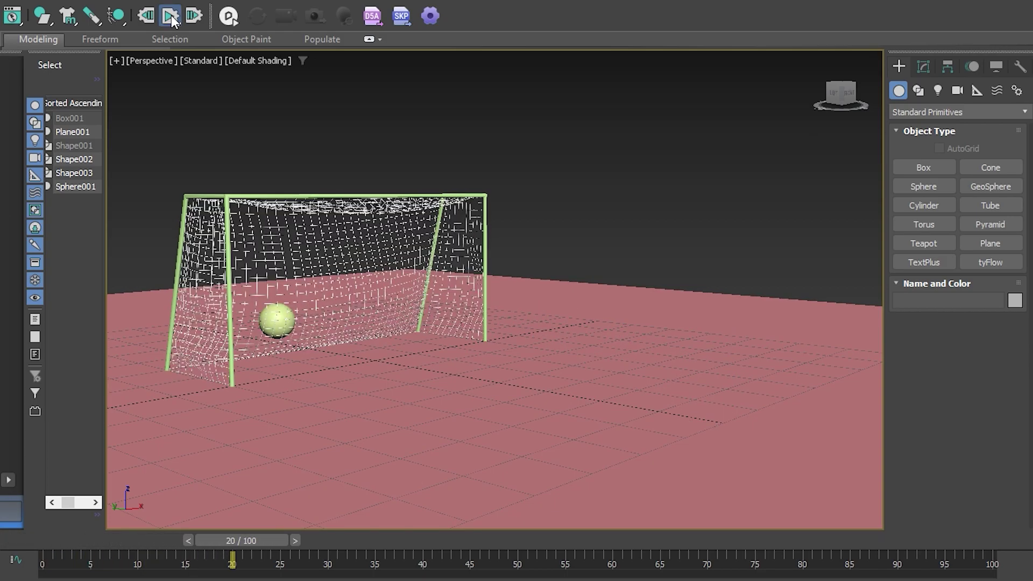
left_click(170, 19)
left_click(146, 18)
middle_click_drag(258, 318, 301, 340, "alt")
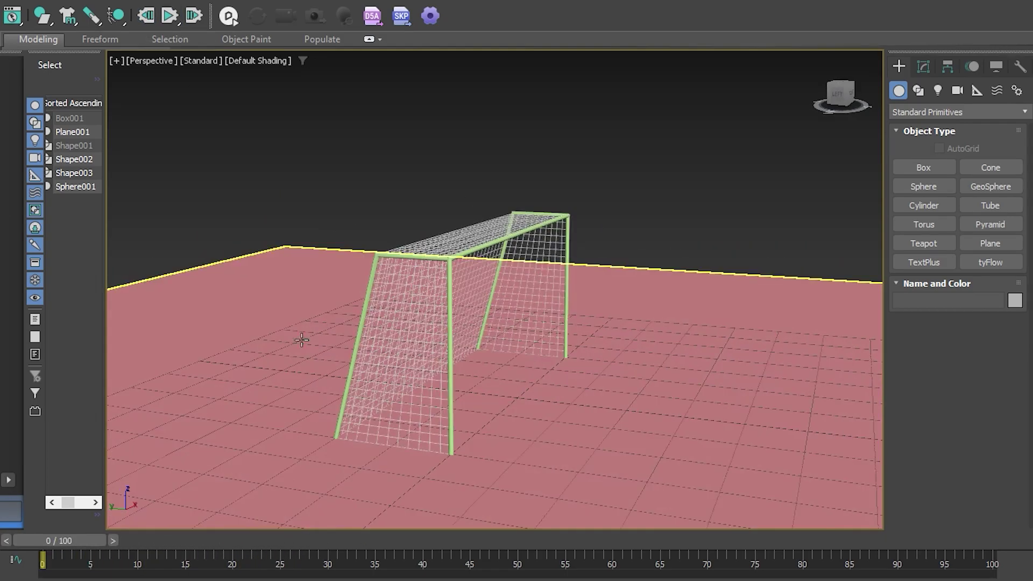
- Unhide all objects and delete the leftover red tubular frame, Shape001
left_click(85, 173)
left_click(64, 119)
right_click(282, 183)
left_click(316, 111)
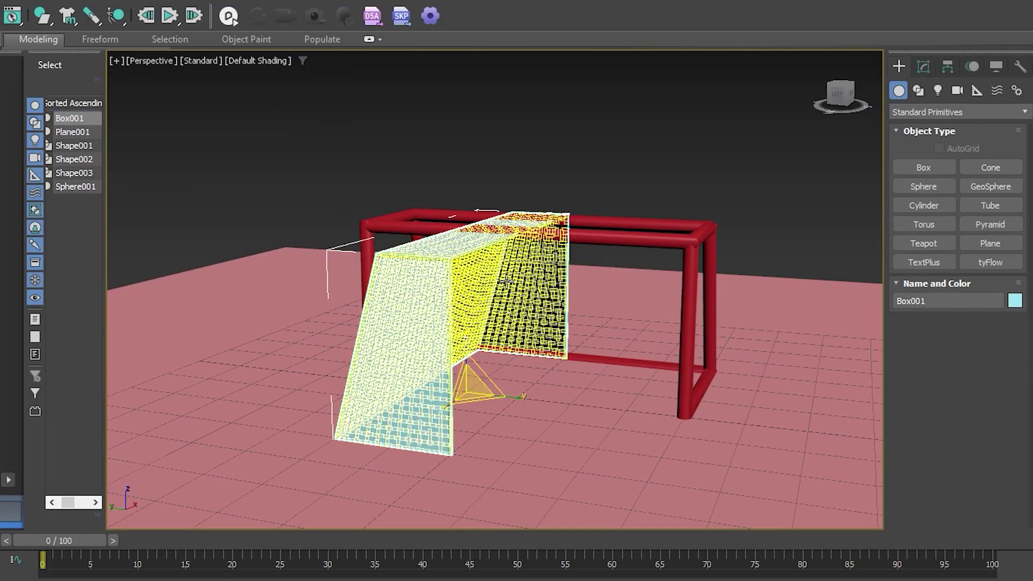
left_click(619, 231)
key("Delete")
- Set the mCloth density of Box001 to 2000 and hide the box
left_click(431, 286)
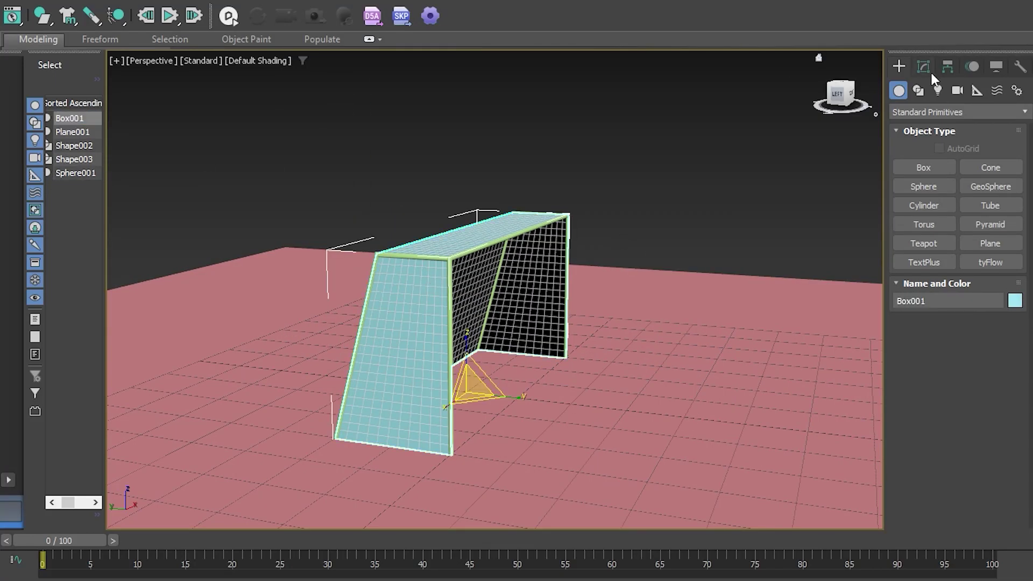
left_click(923, 66)
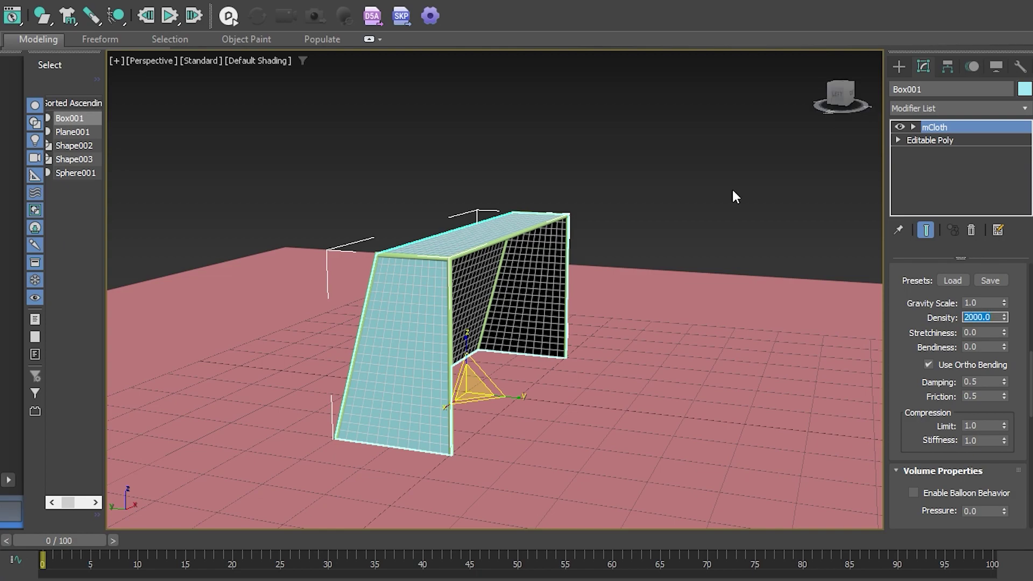
left_click(907, 65)
right_click(540, 186)
left_click(590, 128)
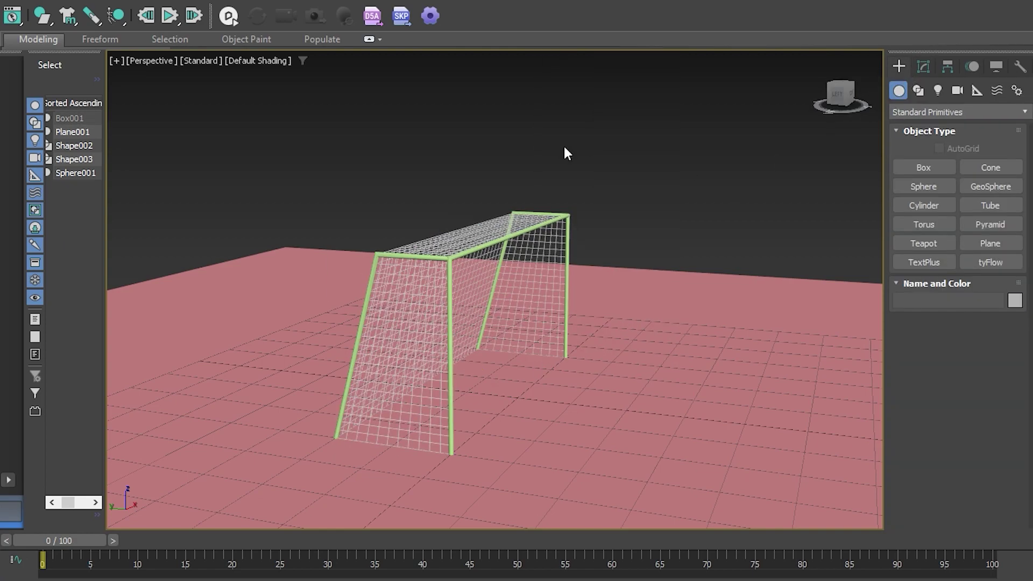
- Run the simulation of the ball hitting the net and review the Skin Wrap parameters of Shape003
left_click(397, 316)
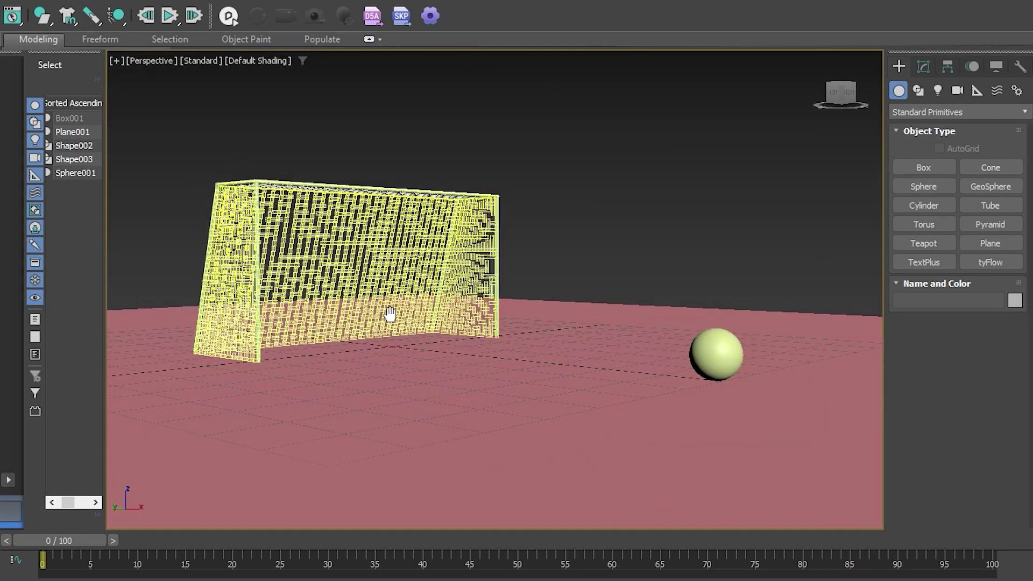
left_click(302, 161)
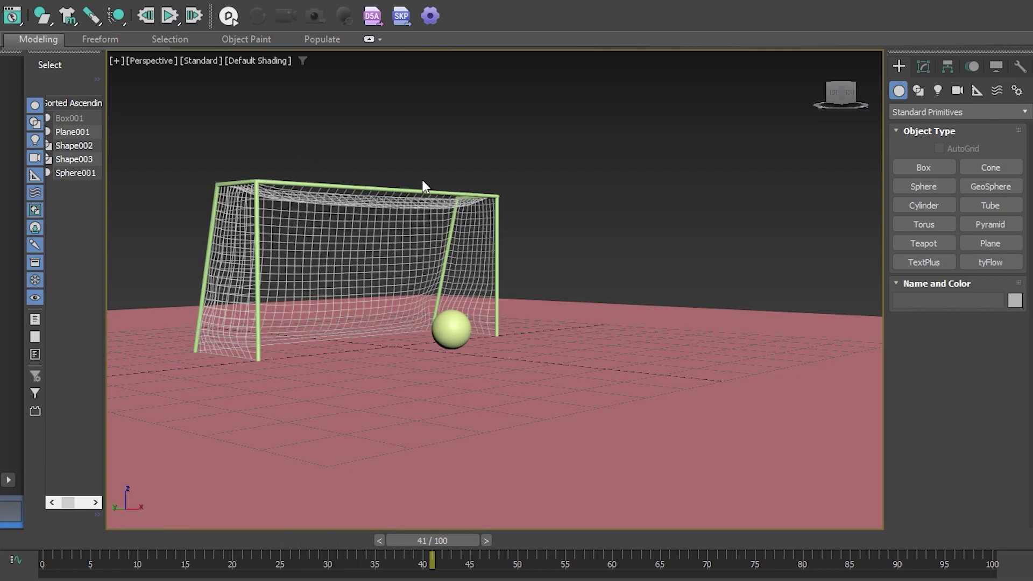
left_click(433, 259)
left_click(920, 66)
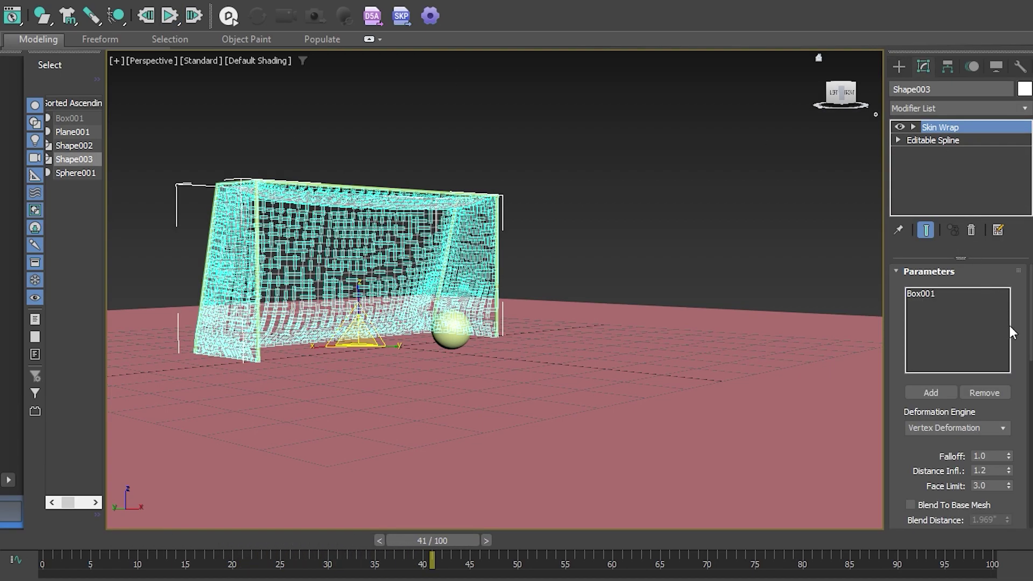
scroll(1019, 323, "down", 4)
scroll(1019, 323, "up", 3)
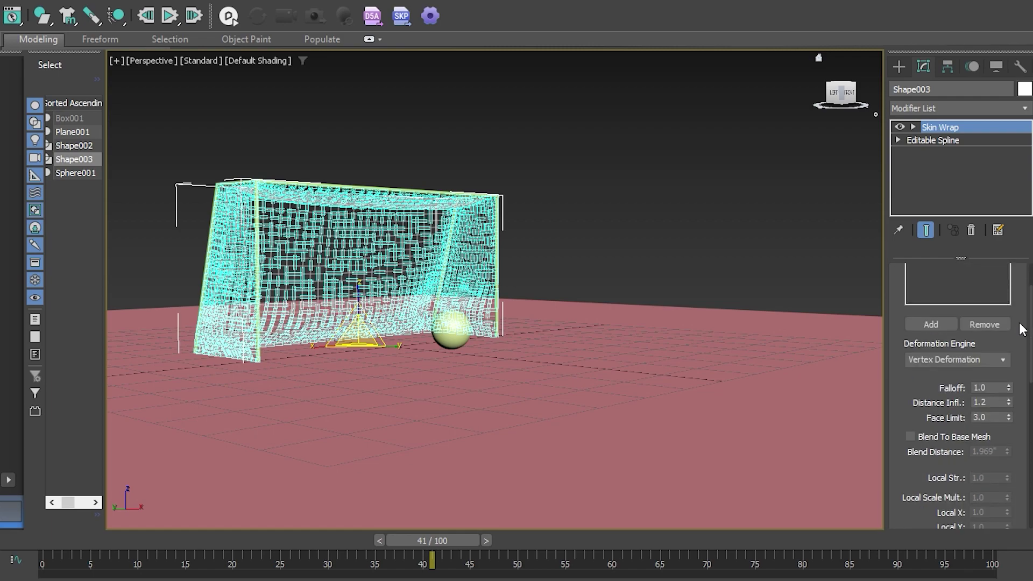
scroll(1021, 329, "up", 2)
- Unhide all objects and bake the mCloth simulation of Box001
right_click(528, 185)
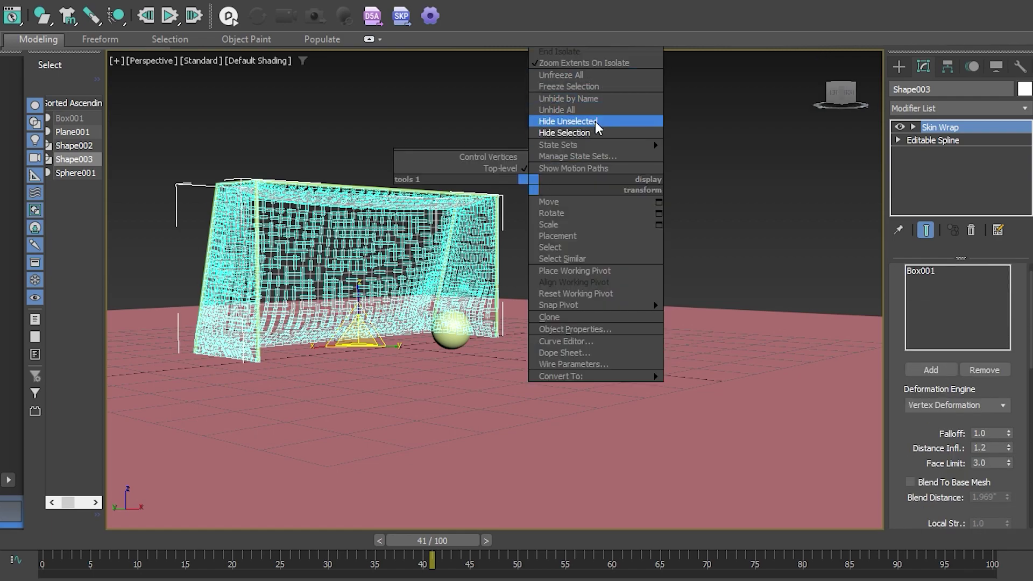
left_click(584, 133)
left_click(247, 228)
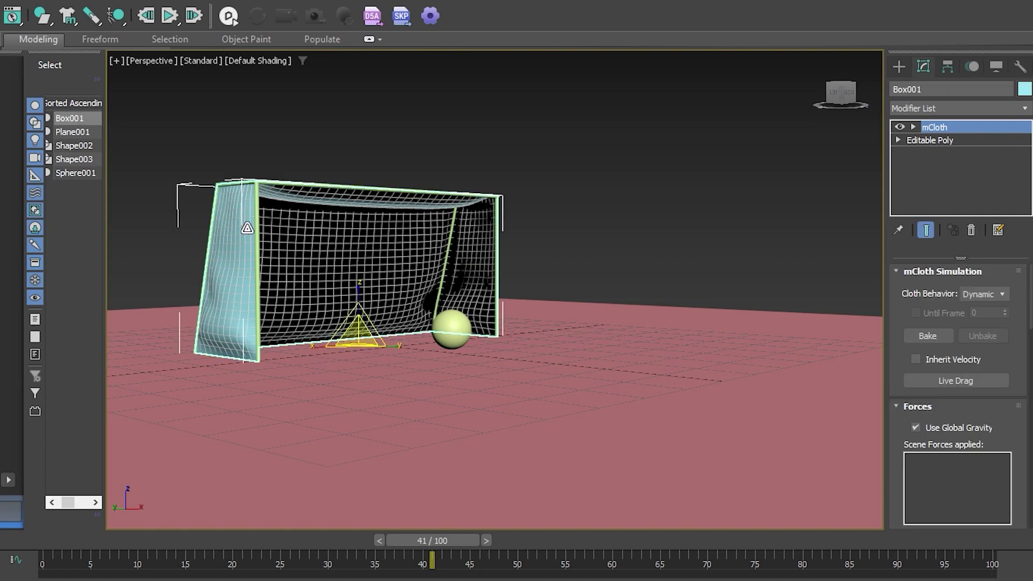
left_click(917, 331)
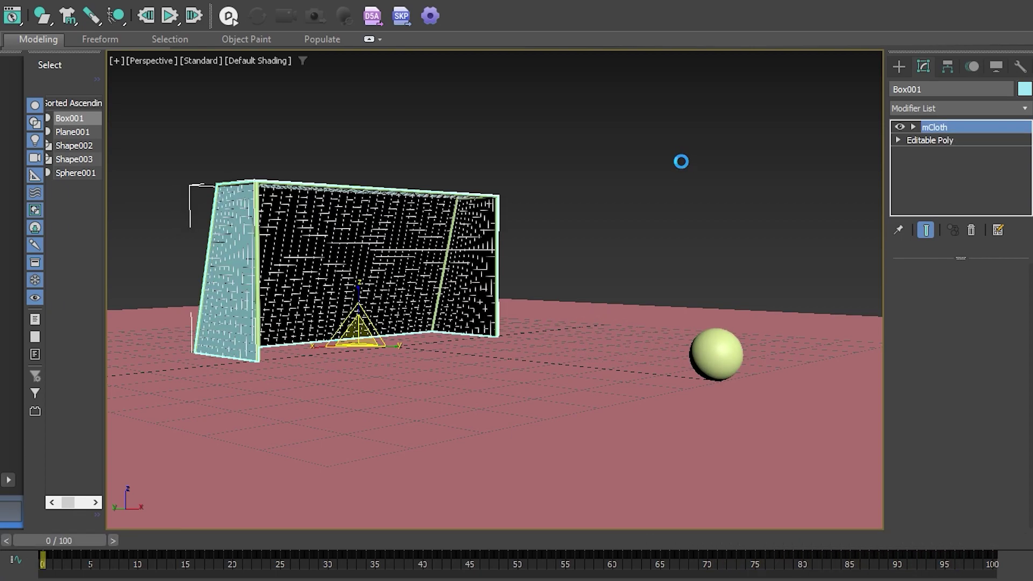
- Hide Box001, play back the baked net animation, and return the timeline to frame 0
right_click(241, 231)
left_click(308, 178)
key("slash")
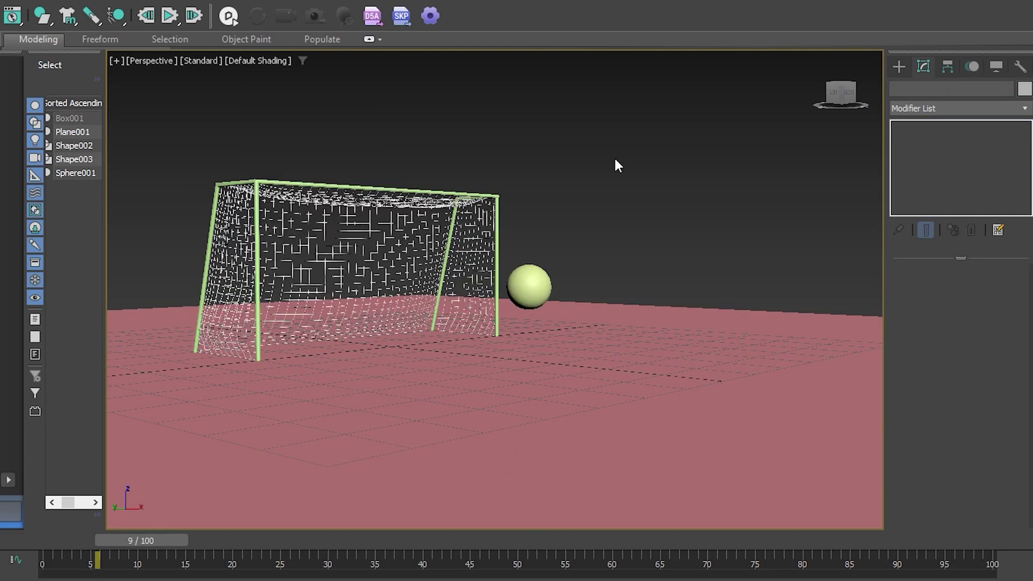
key("slash")
left_click_drag(579, 543, 65, 530)
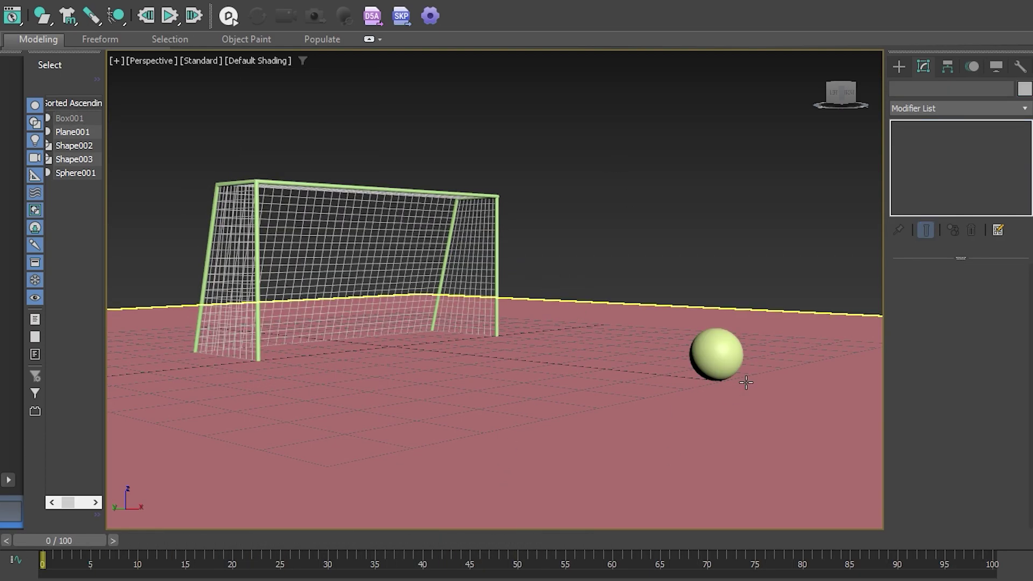
- Select the sphere and bake its MassFX rigid body simulation into keyframes
left_click(715, 352)
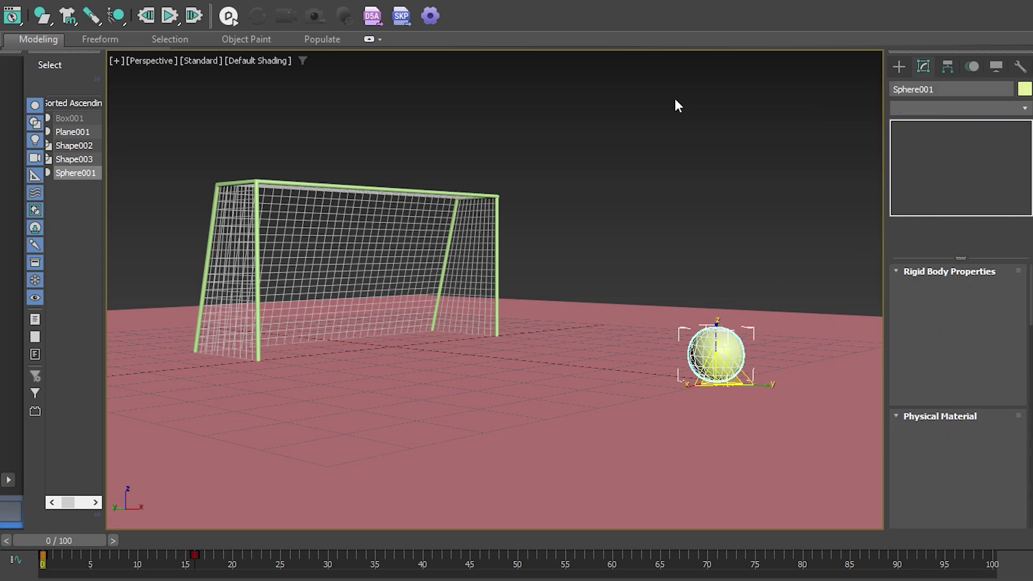
key("slash")
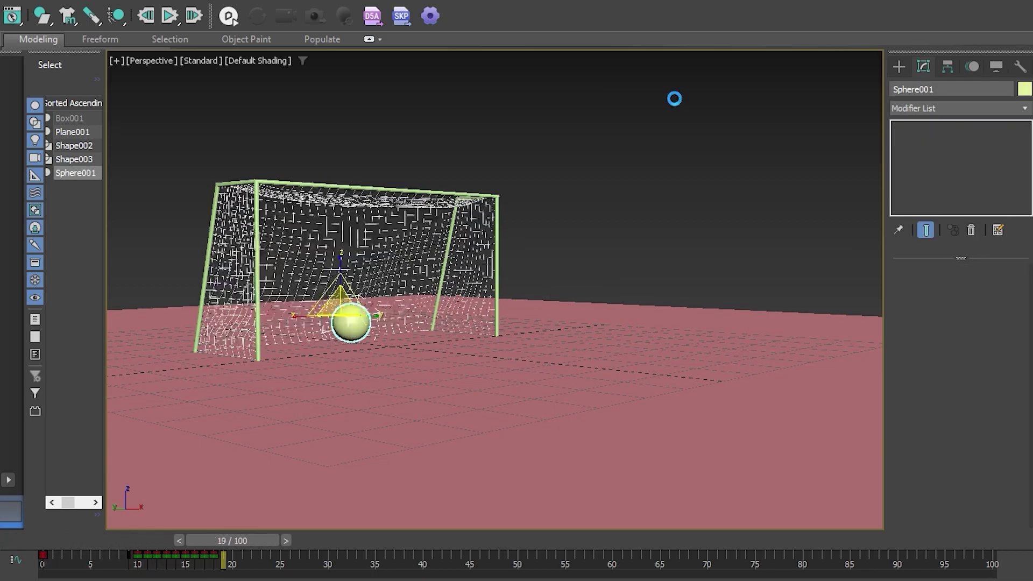